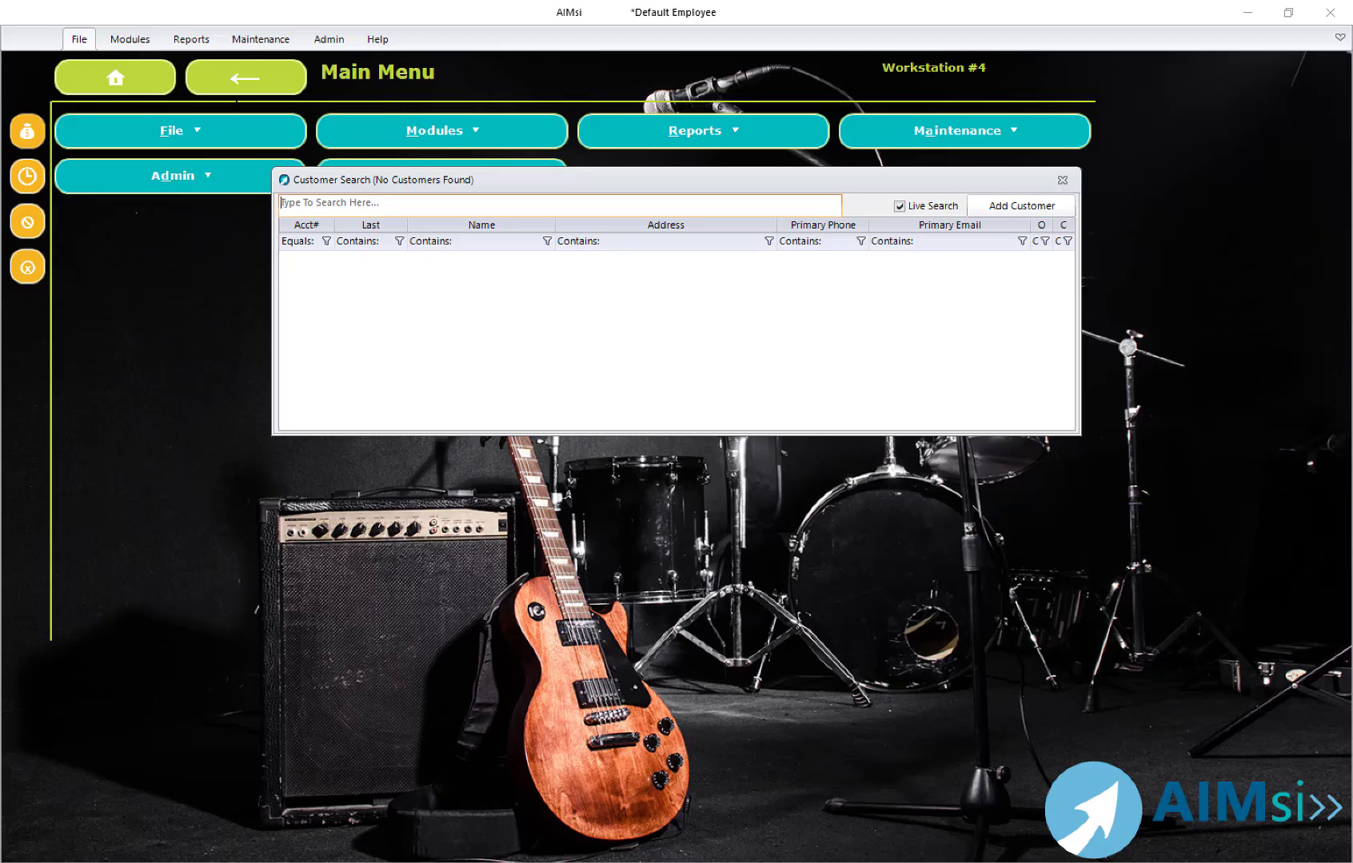
# Step: Turn off live search and search the customers by the first letters of the customer's last name
pyautogui.write('A')
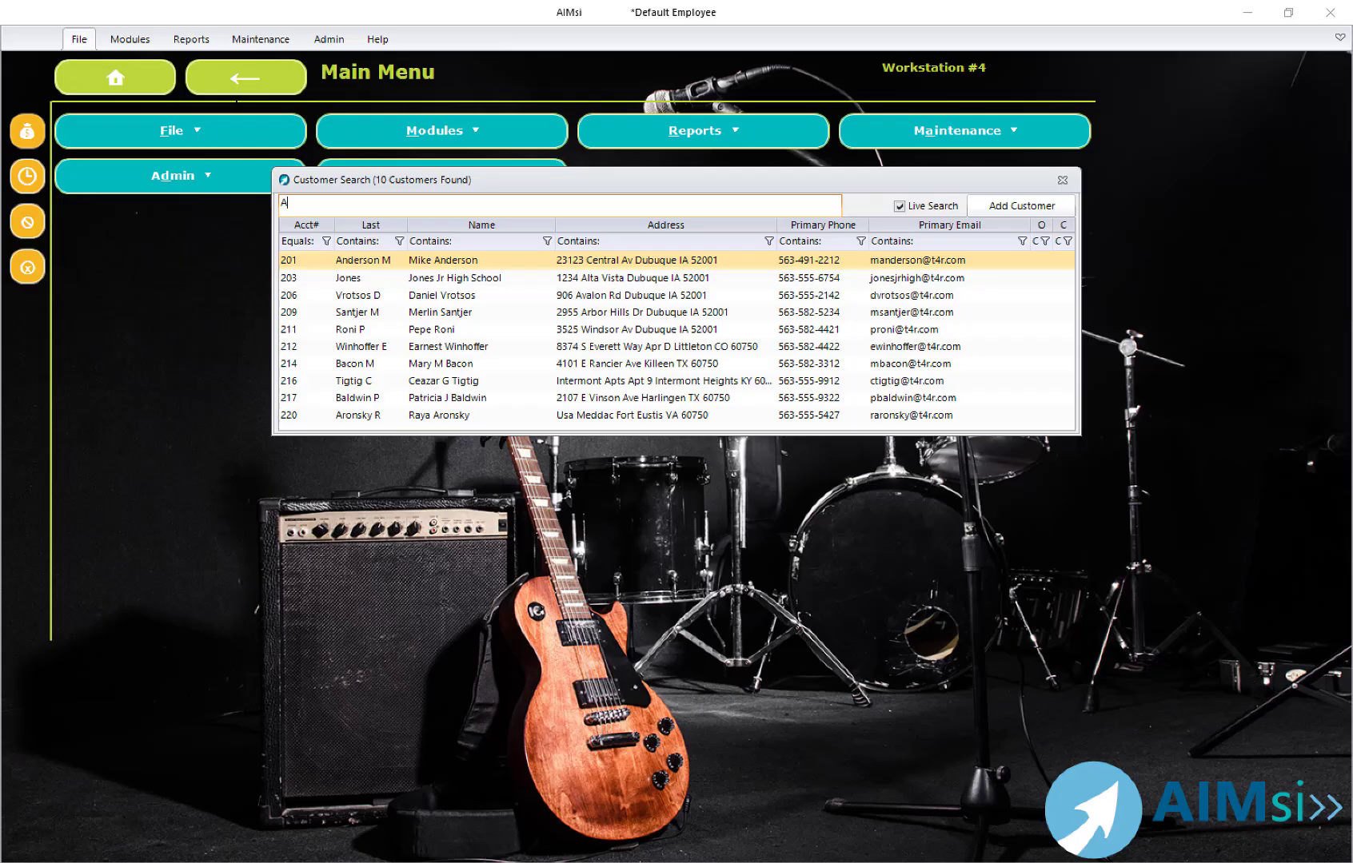
pyautogui.click(900, 206)
pyautogui.click(611, 206)
pyautogui.write('NDER')
pyautogui.press('Return')
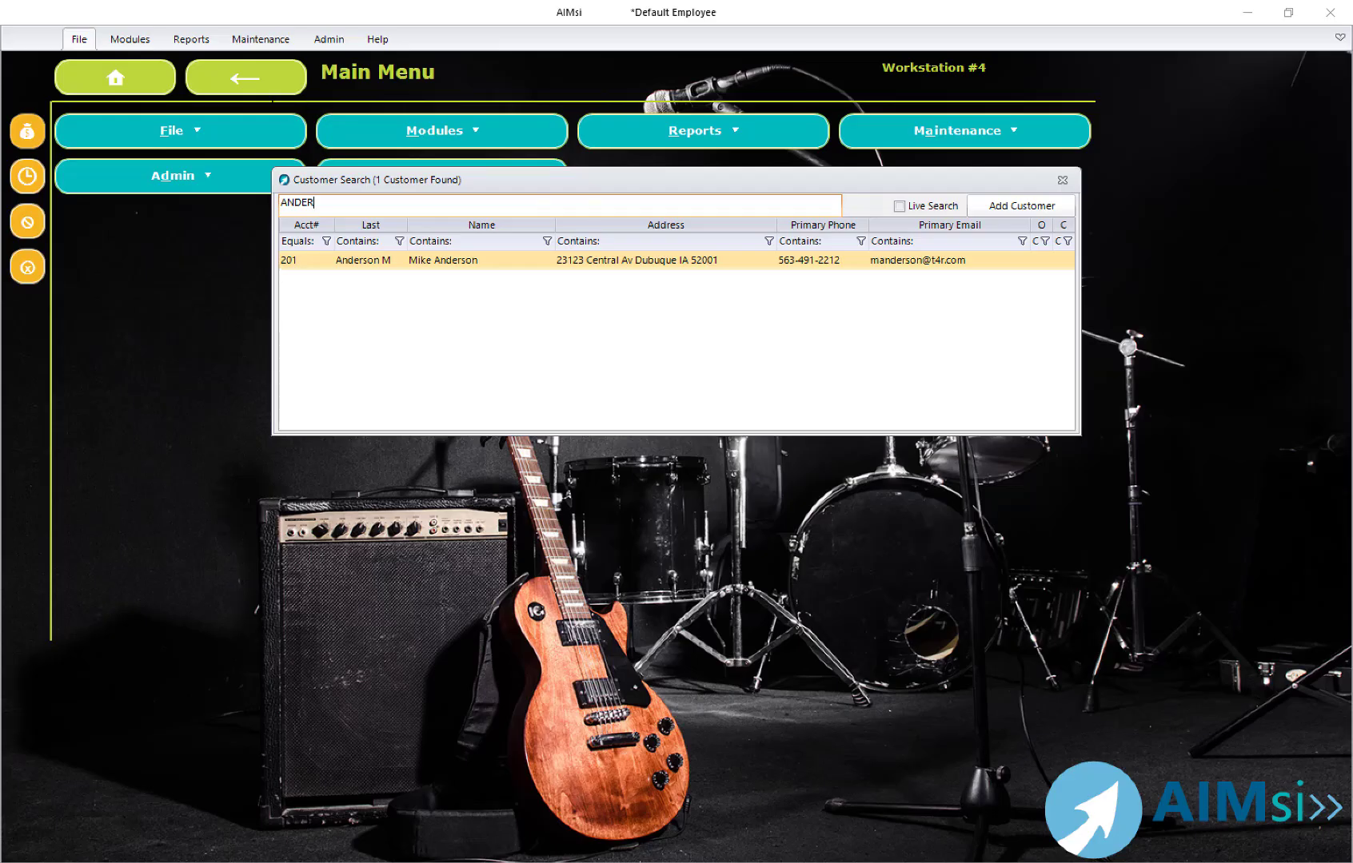
# Step: Clear the search text and list all customers
pyautogui.press('BackSpace')
pyautogui.press('BackSpace')
pyautogui.press('BackSpace')
pyautogui.press('BackSpace')
pyautogui.press('Return')
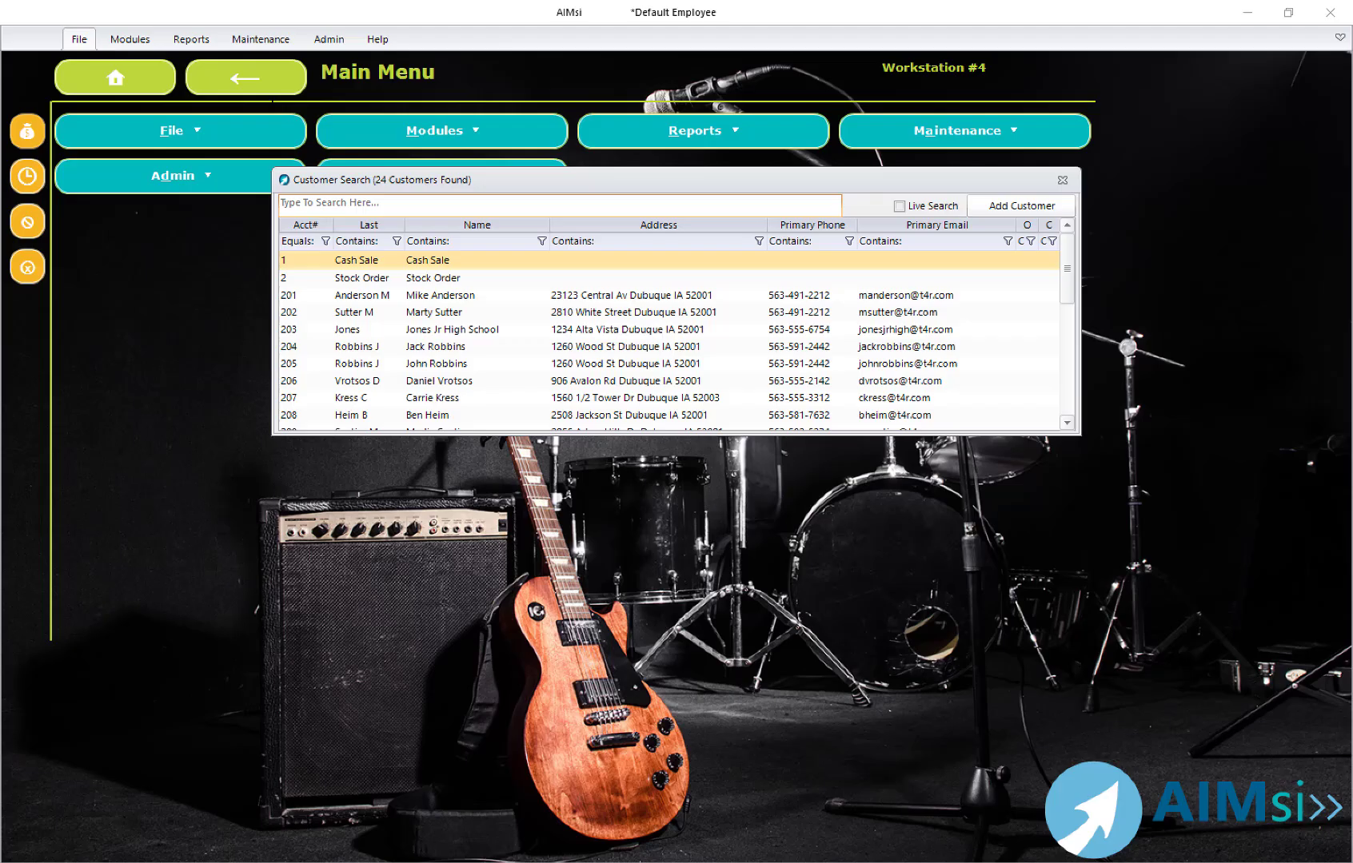
pyautogui.click(604, 241)
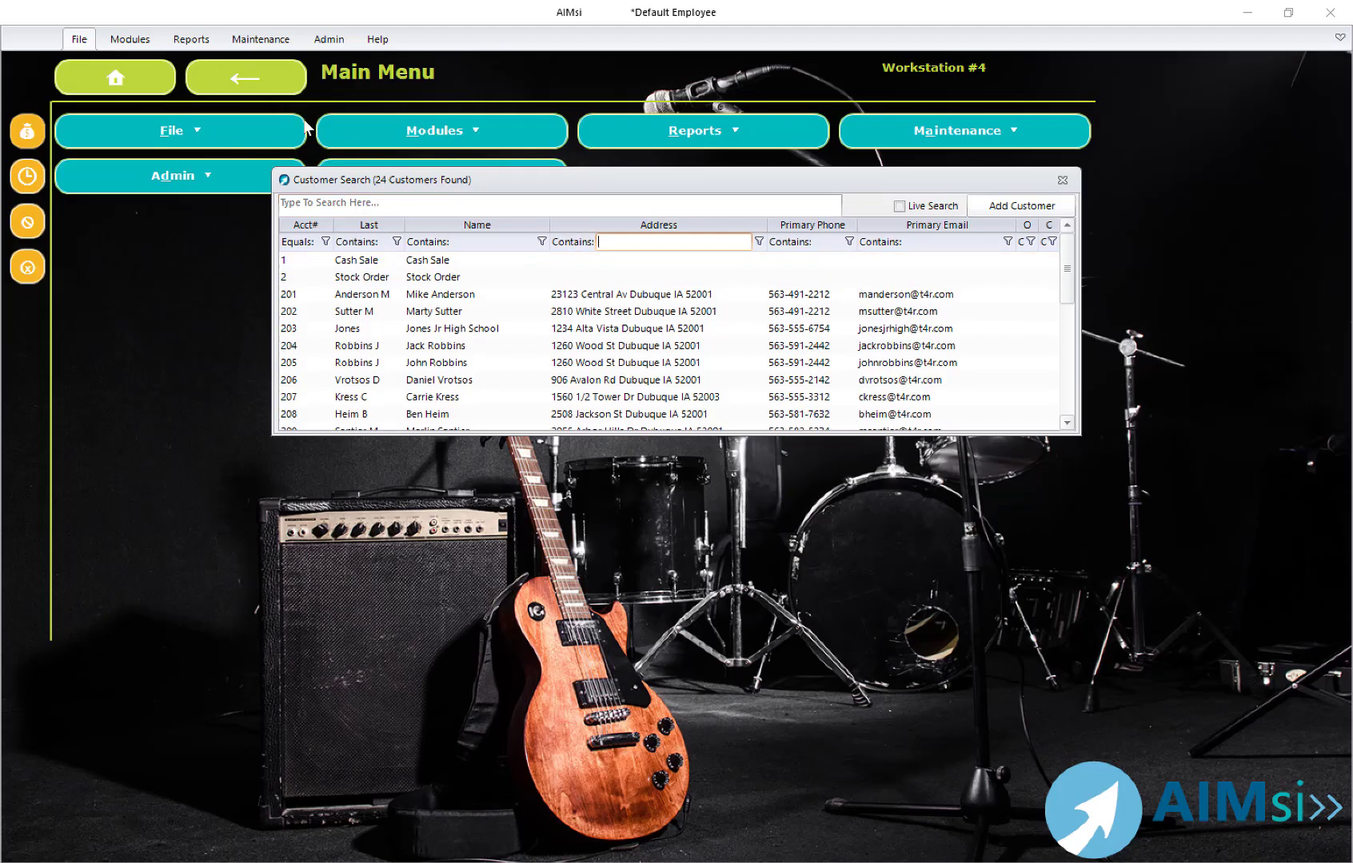
pyautogui.write('AND')
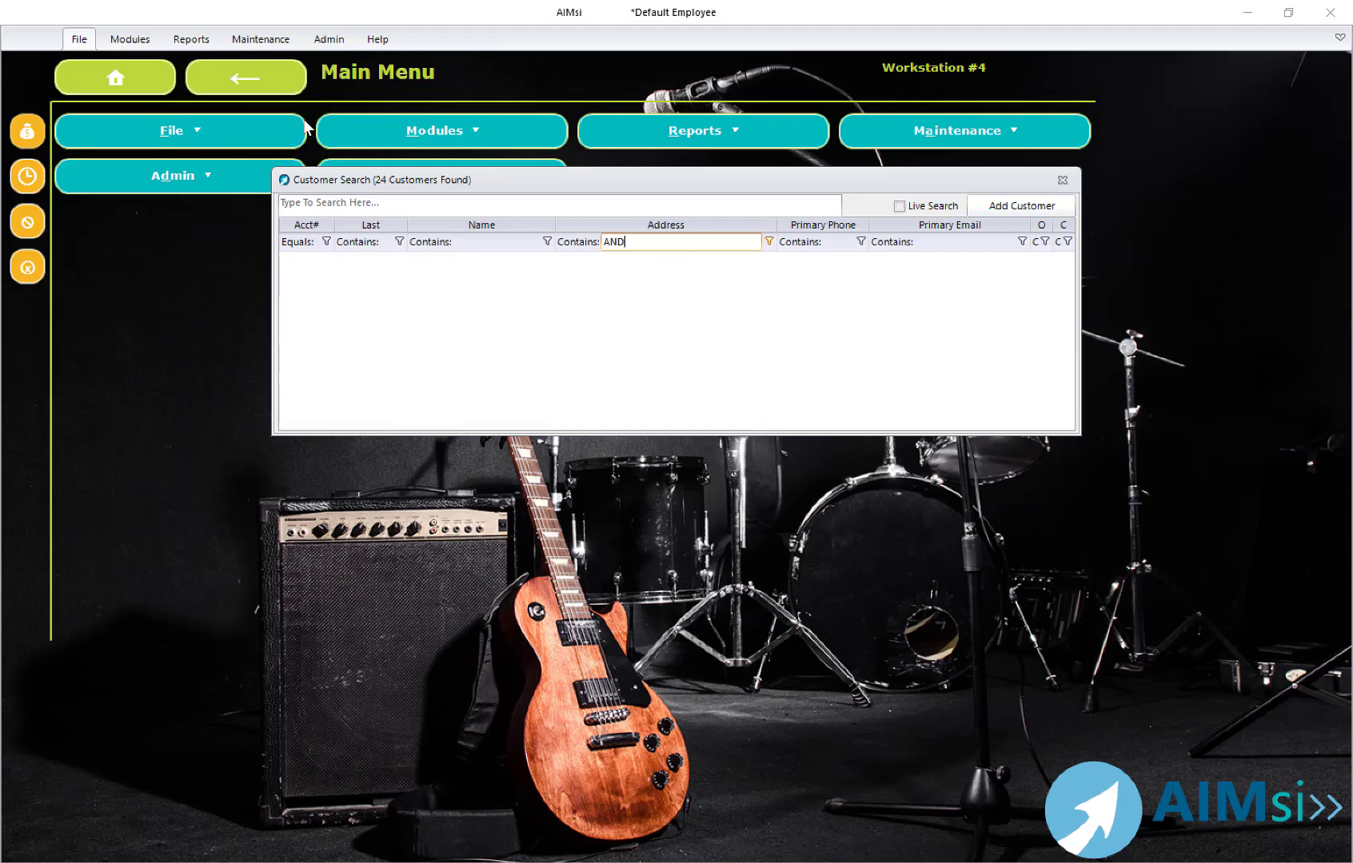
pyautogui.press('BackSpace')
pyautogui.press('BackSpace')
pyautogui.press('BackSpace')
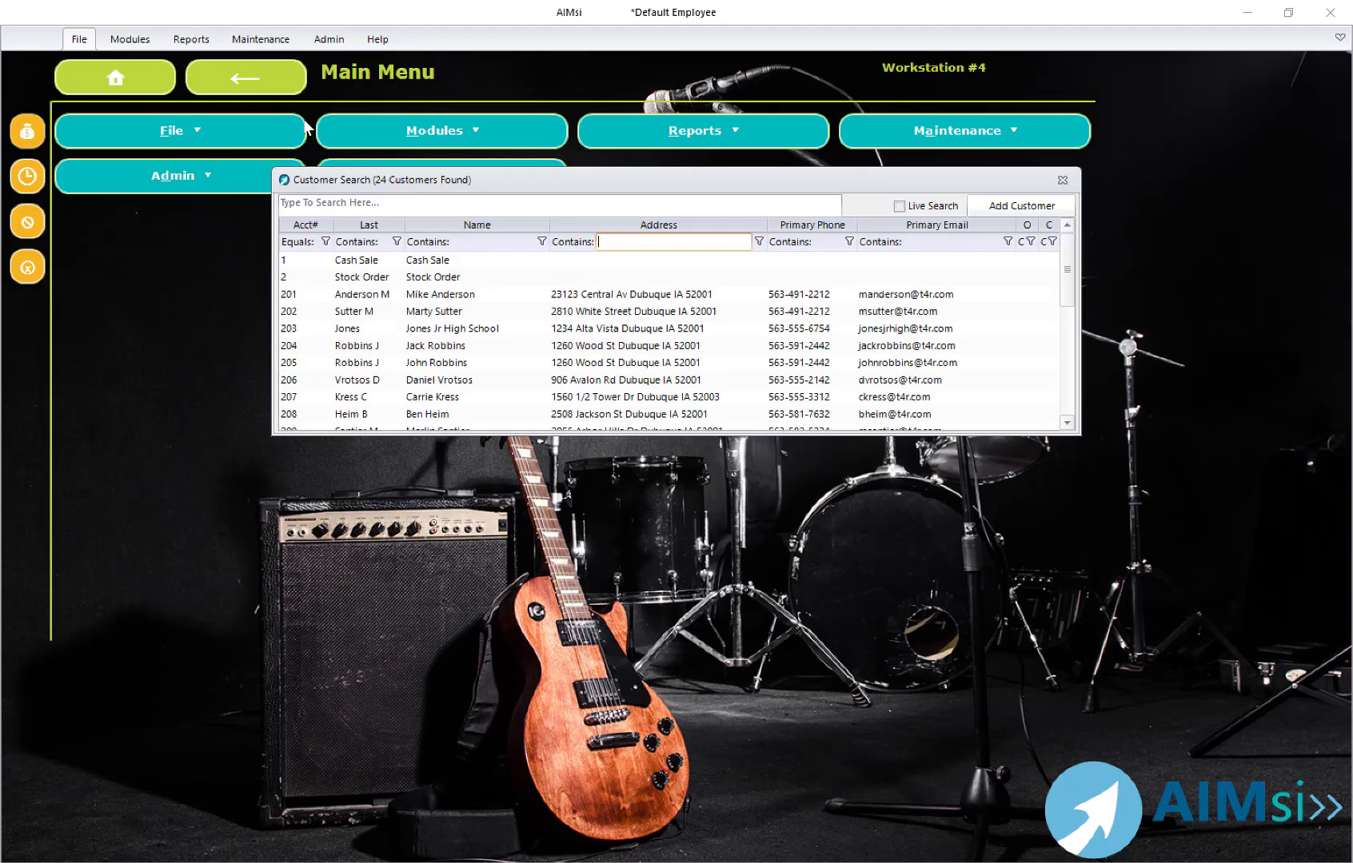
# Step: Filter the Name column by the first letters of the customer's last name and choose the matching customer for the sale
pyautogui.hotkey('shift', 'Tab')
pyautogui.write('AND')
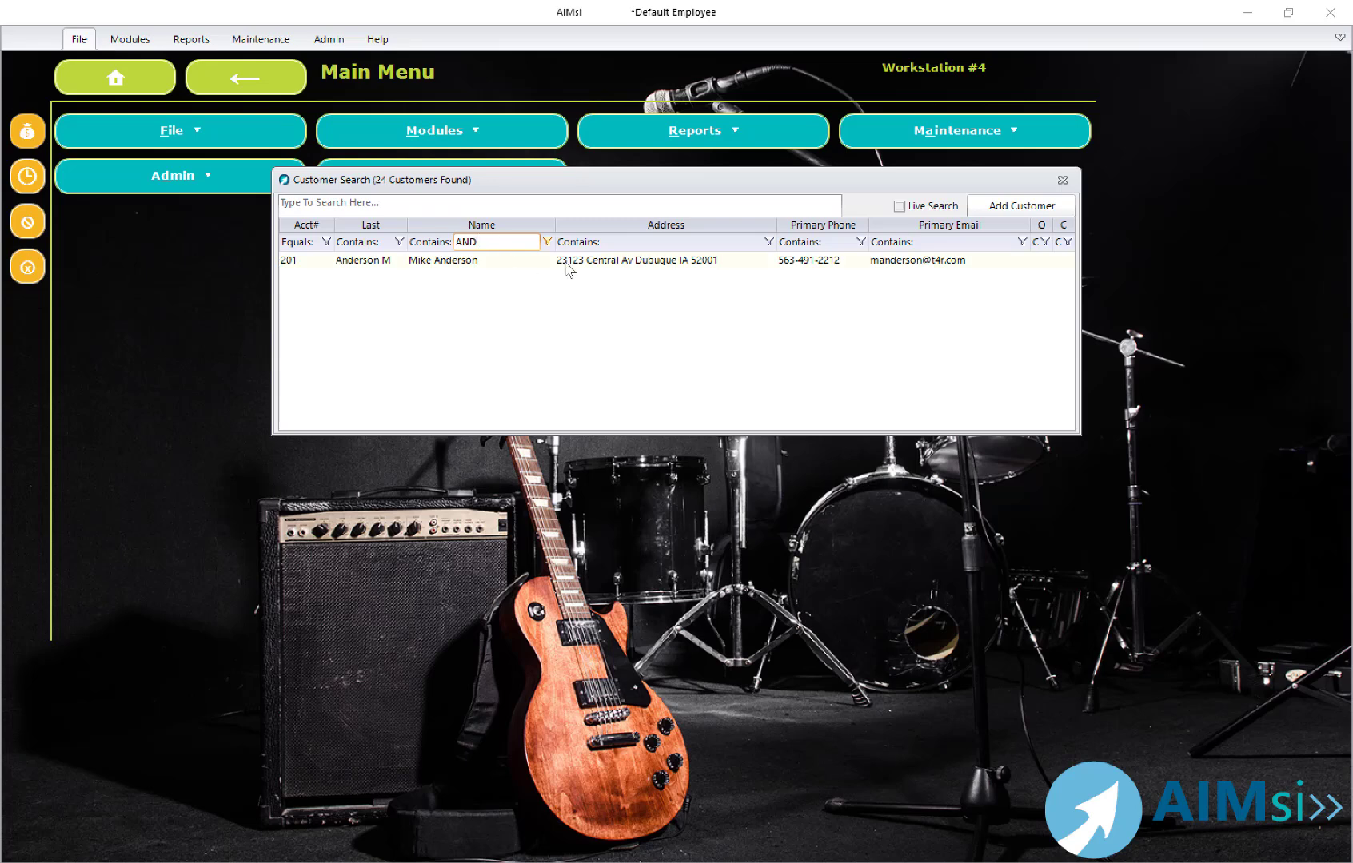
pyautogui.press('Down')
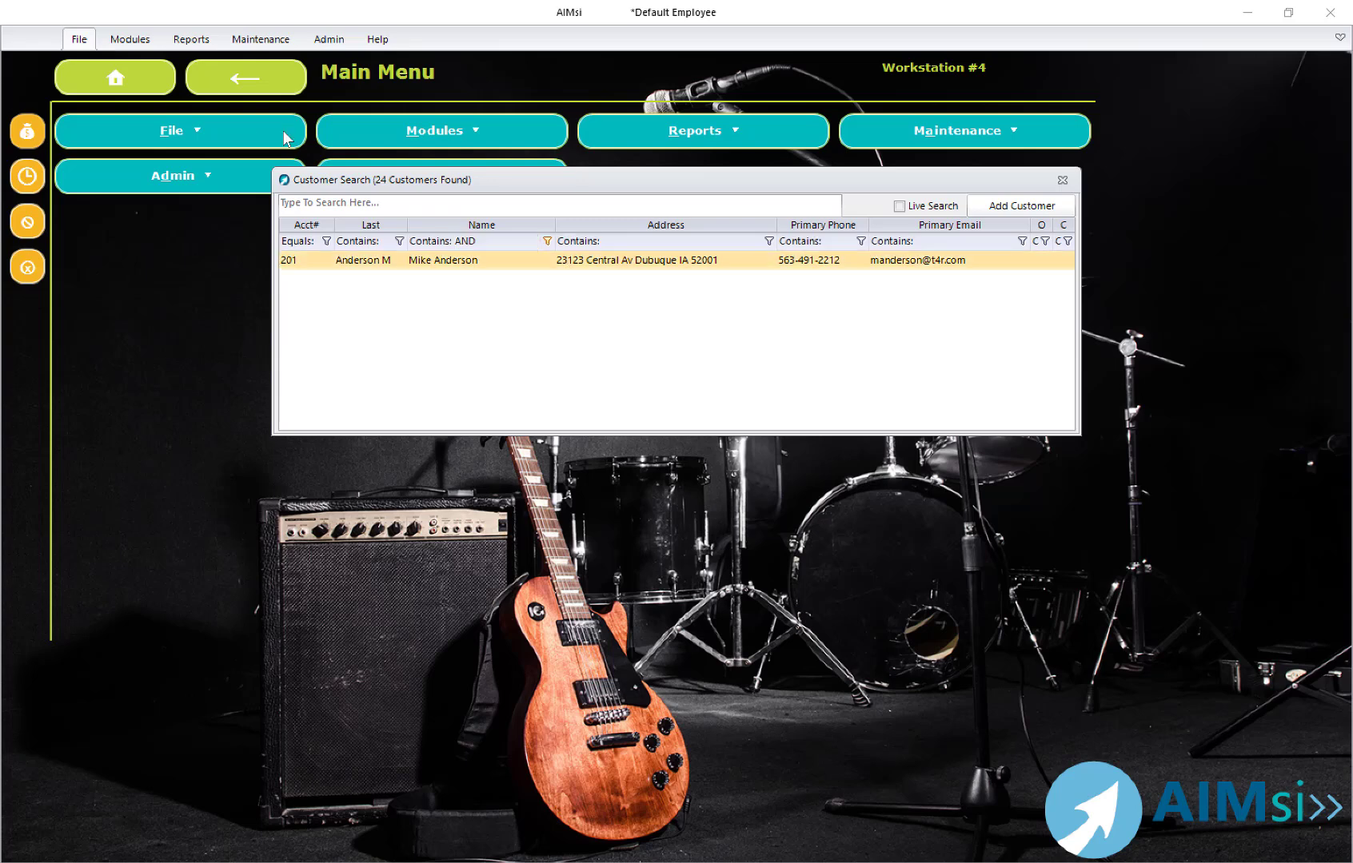
pyautogui.press('Return')
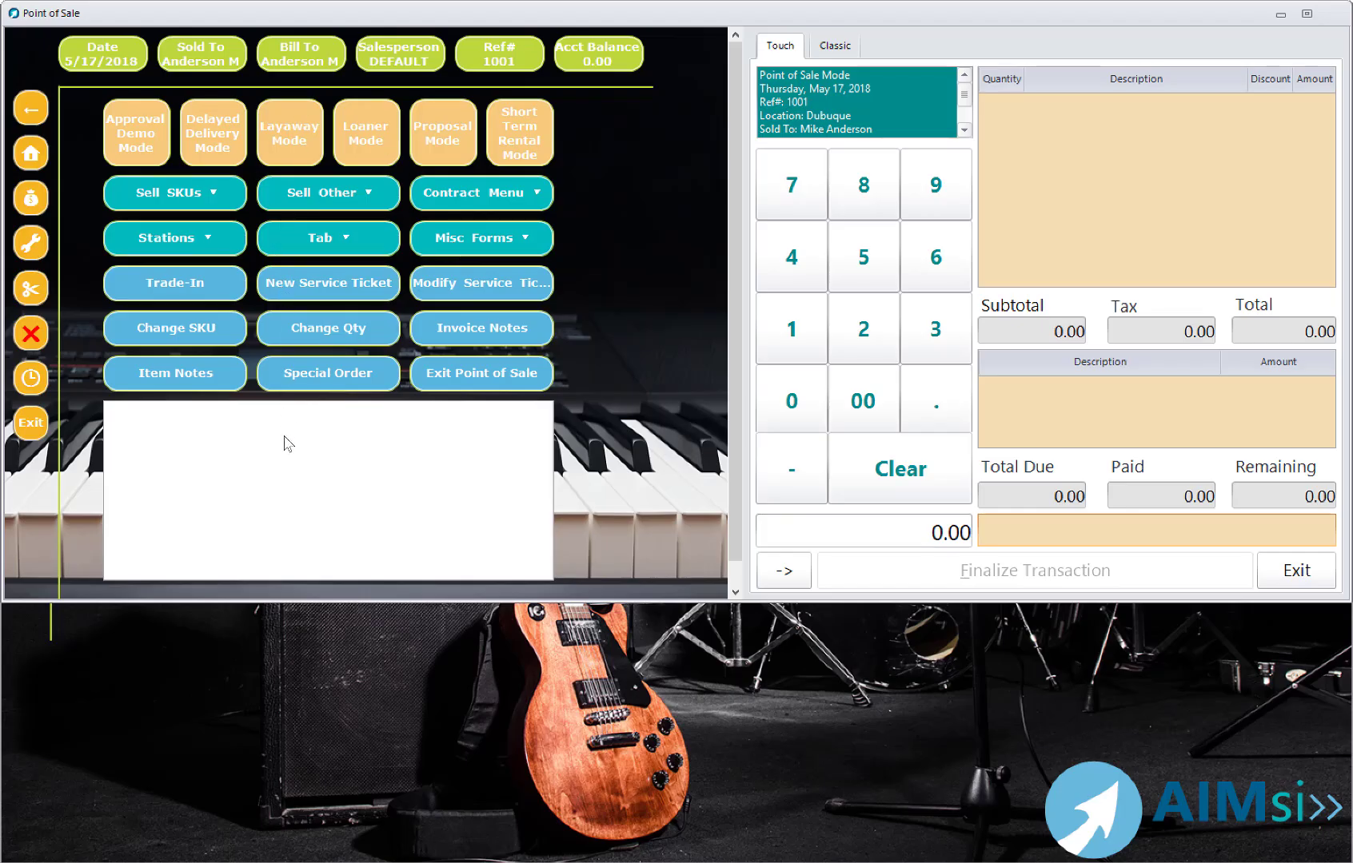
# Step: Open the customer's history, look through the available history types and close it
pyautogui.hotkey('ctrl', 'h')
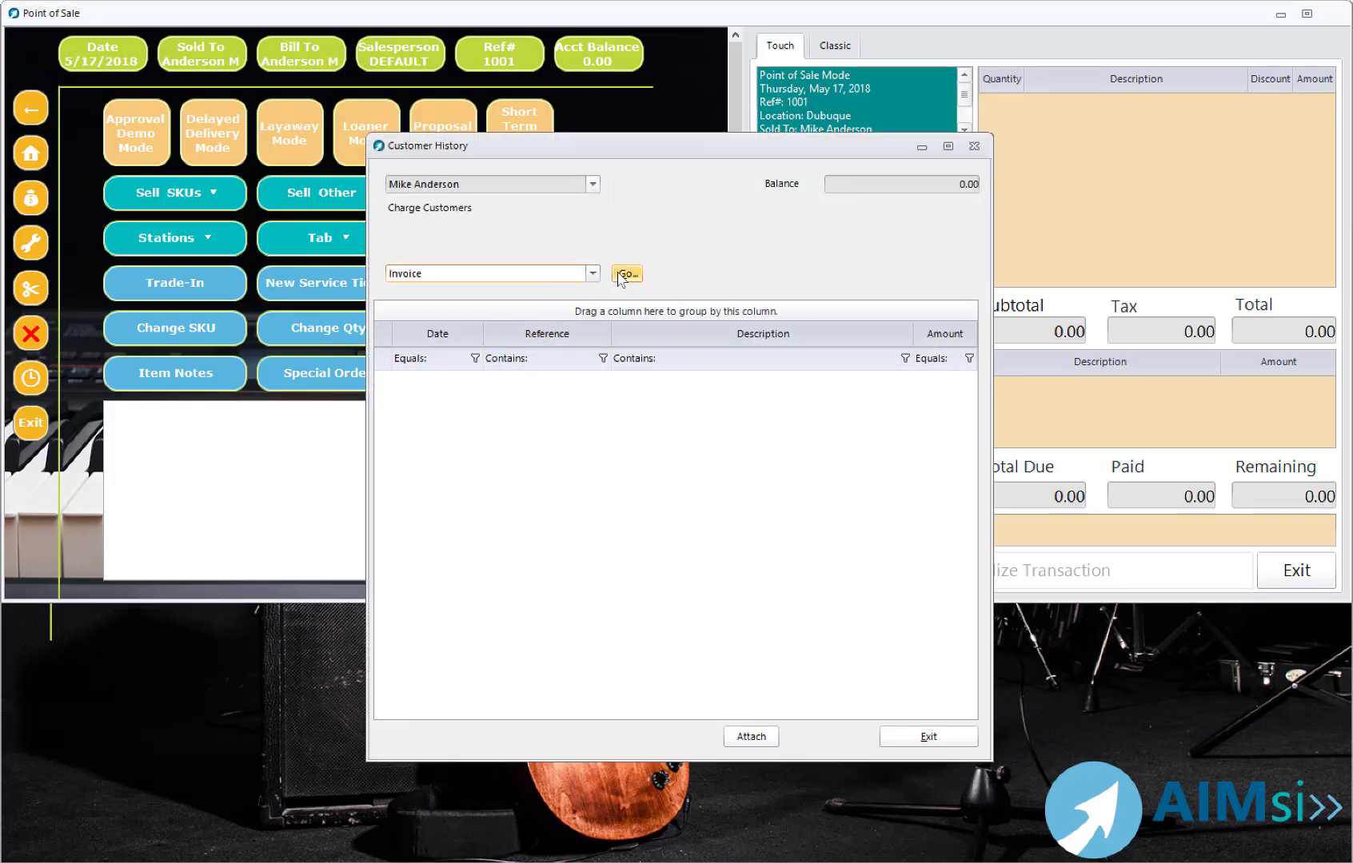
pyautogui.click(592, 275)
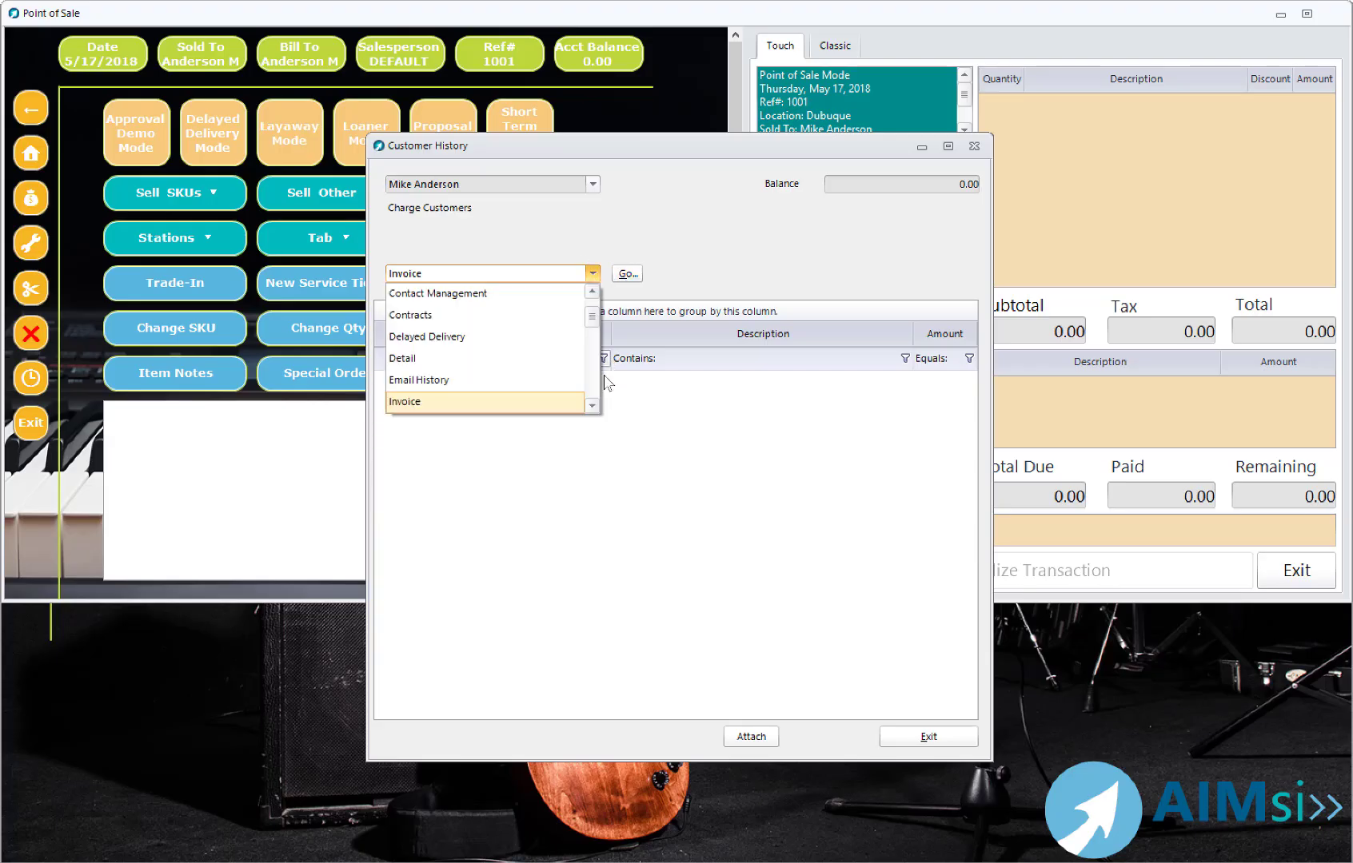
pyautogui.click(593, 406)
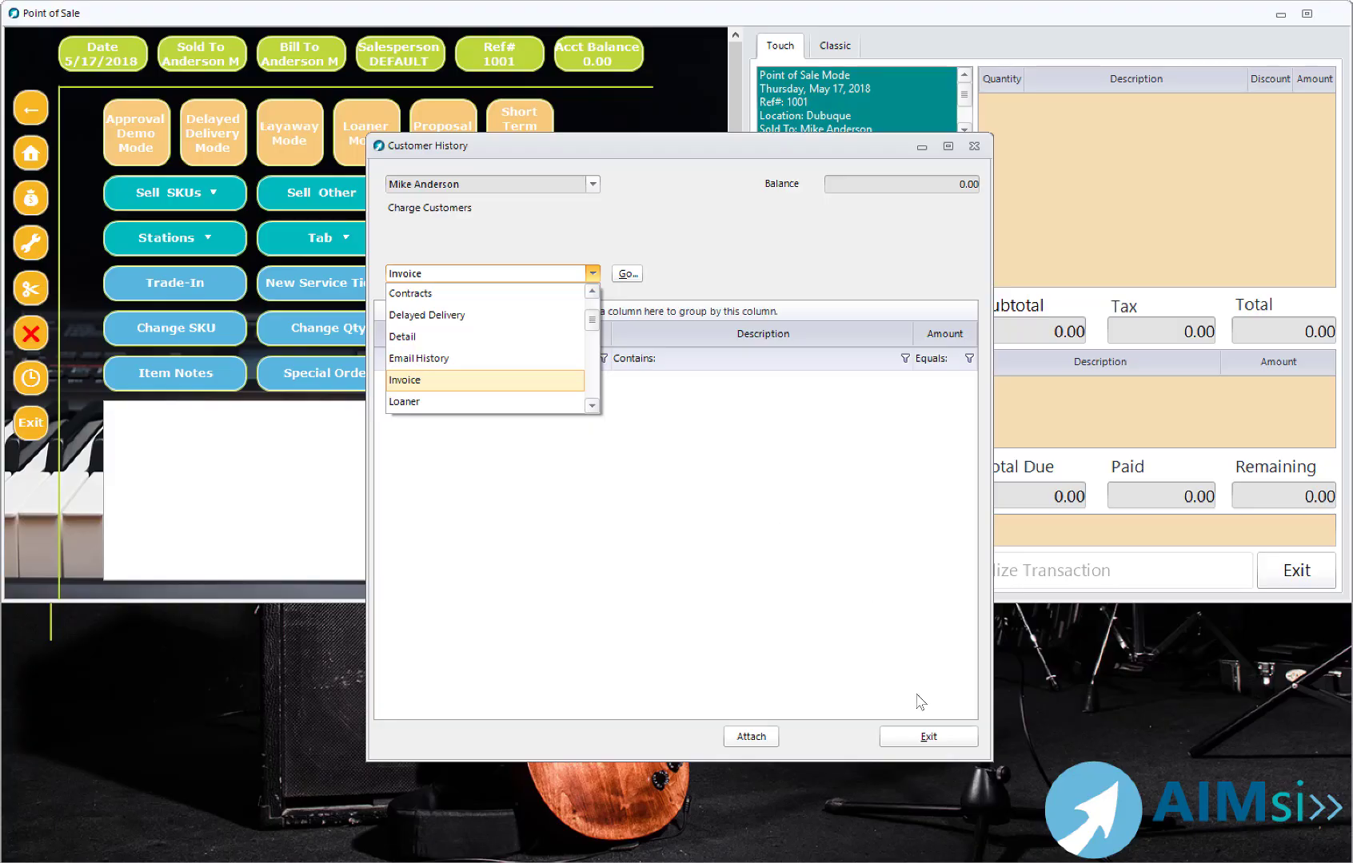
pyautogui.click(928, 736)
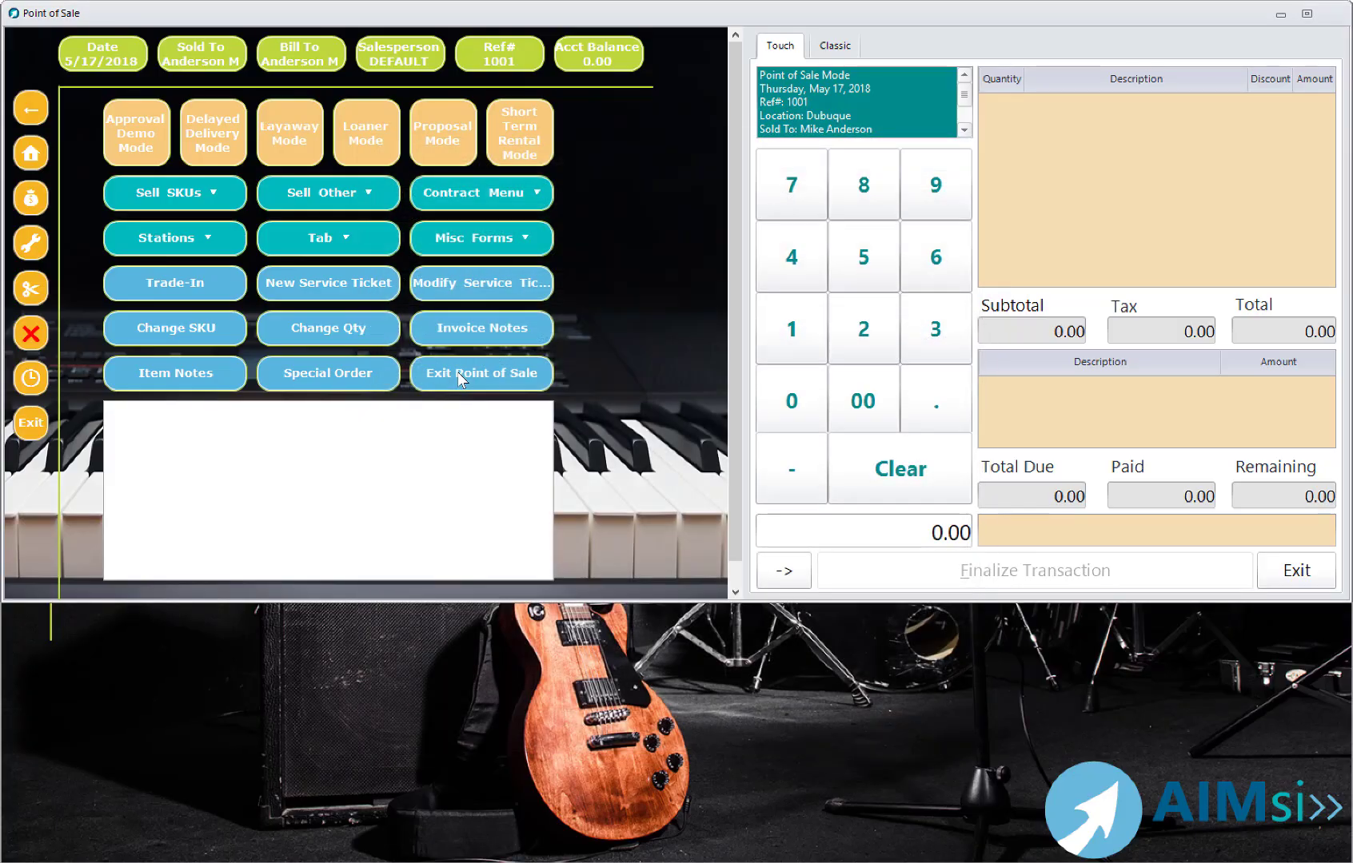
# Step: Set the item quantity to 2 and search the inventory for OIL
pyautogui.click(1001, 537)
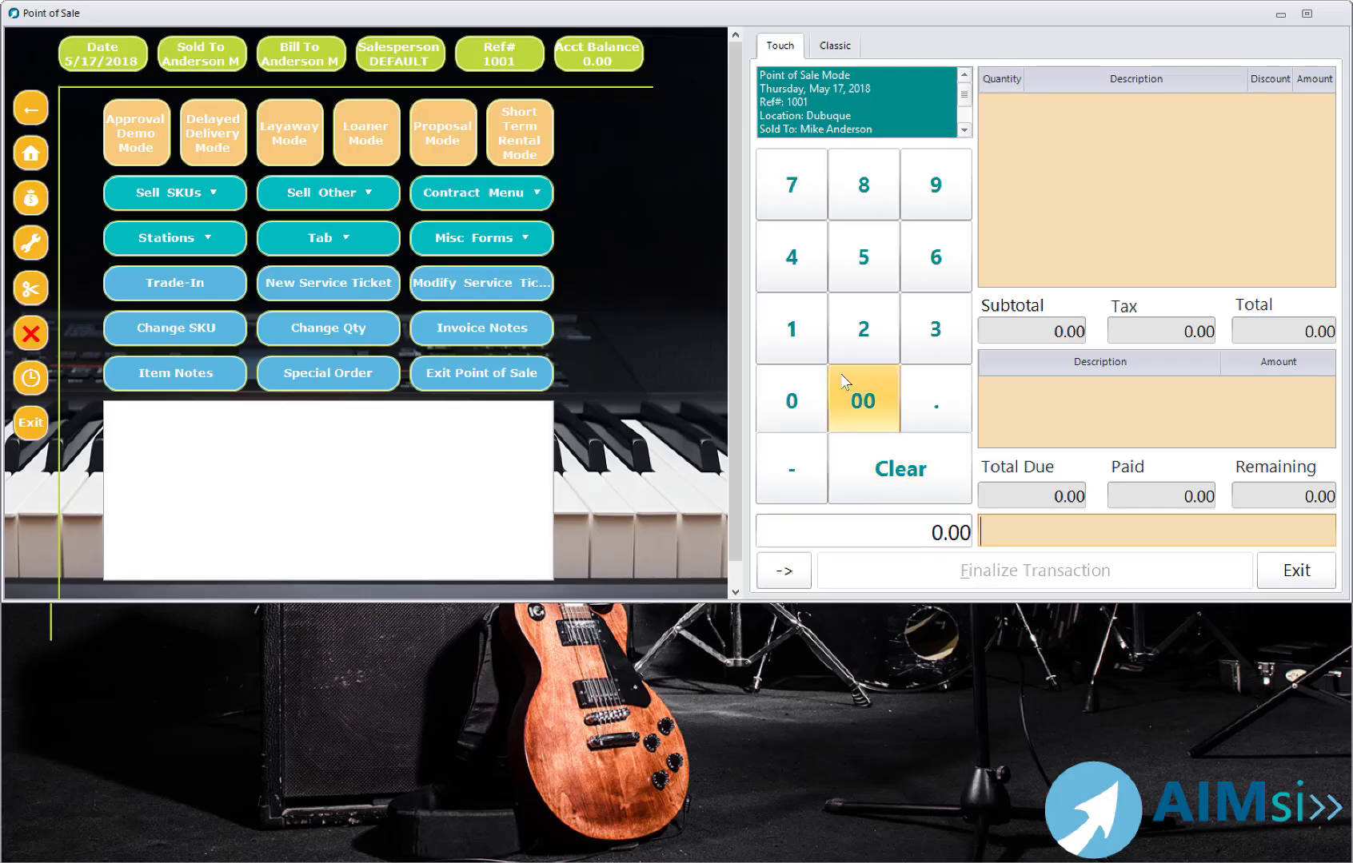
pyautogui.click(850, 340)
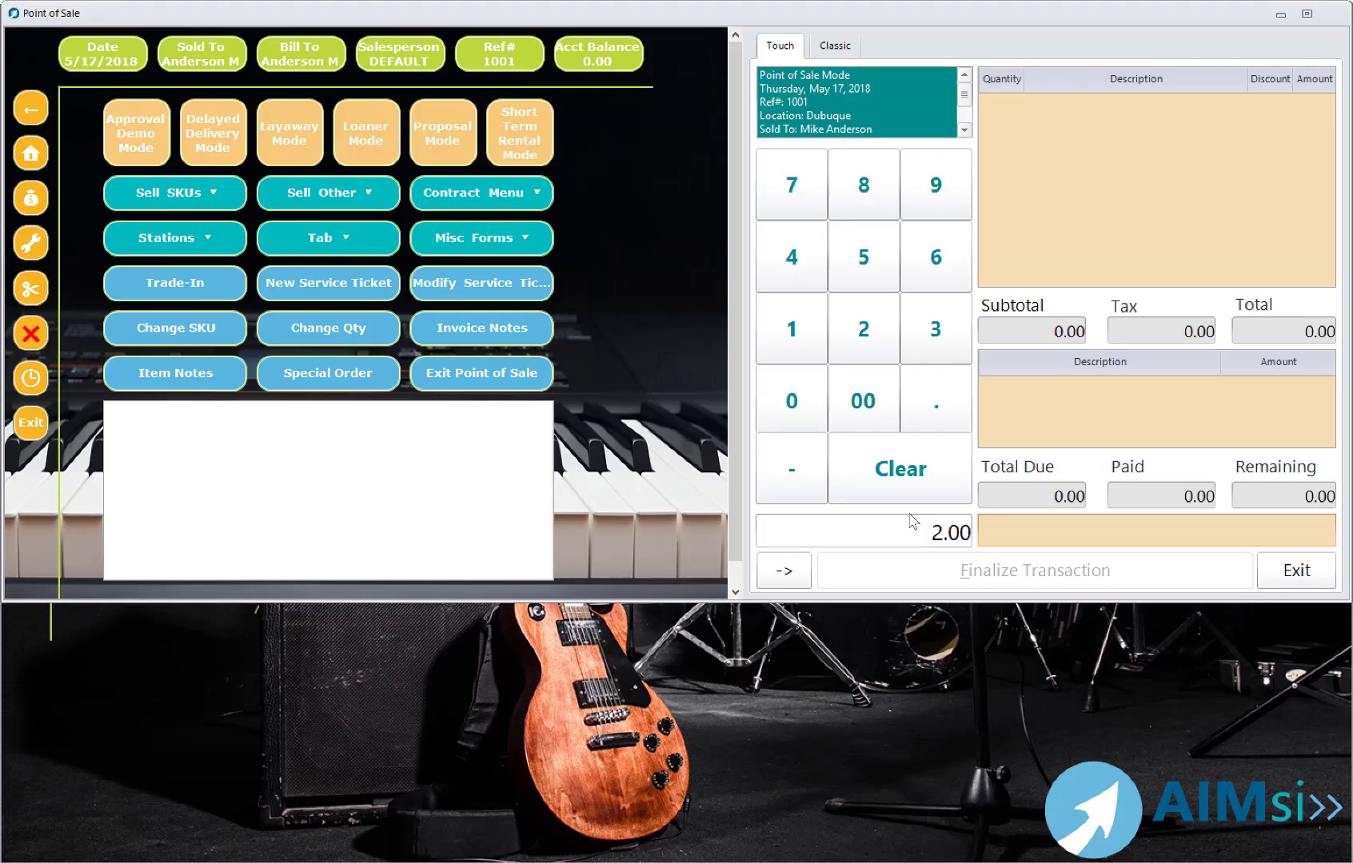
pyautogui.write('OIL')
pyautogui.press('Return')
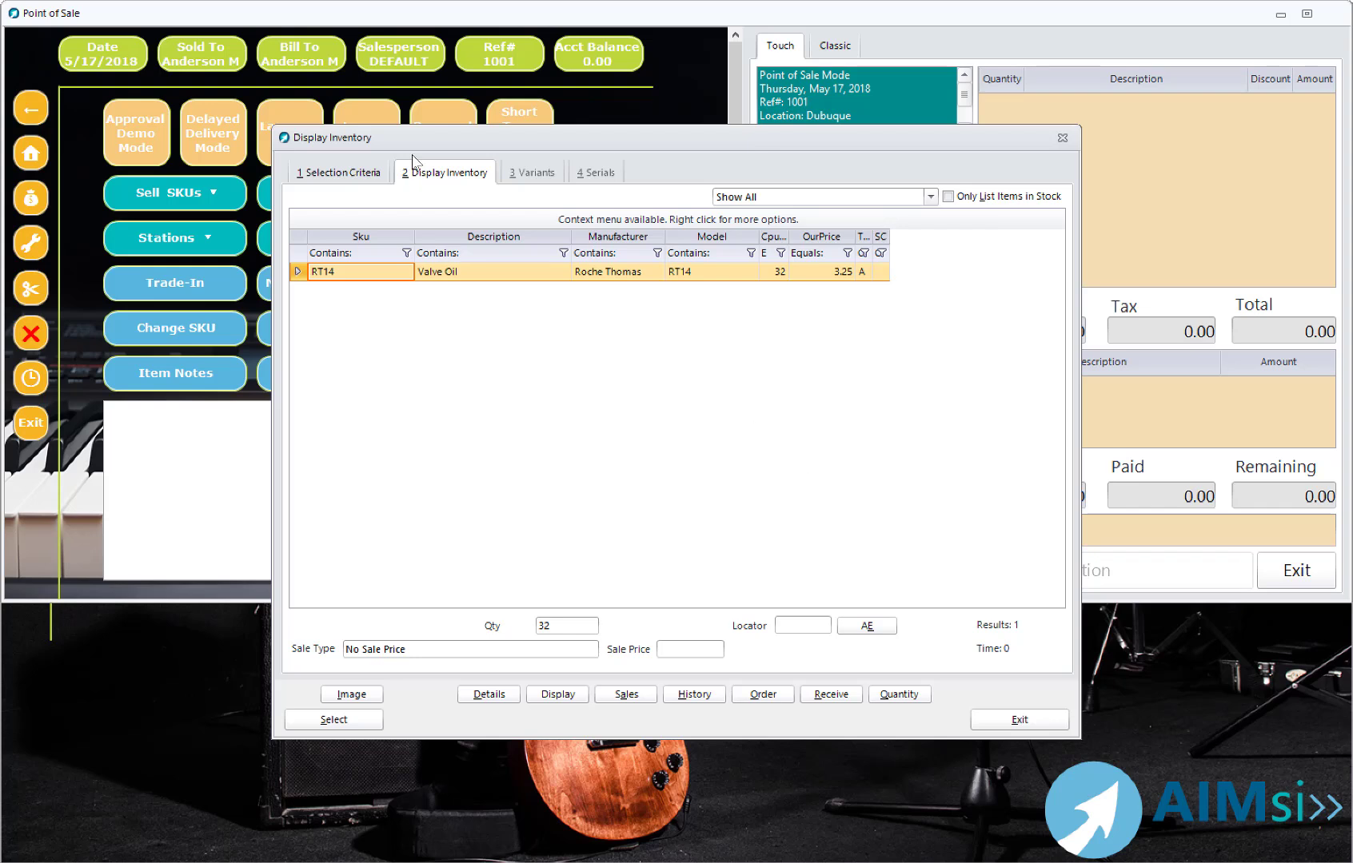
# Step: Rerun the inventory search from its selection criteria and add the Valve Oil (RT14) to the sale
pyautogui.click(357, 174)
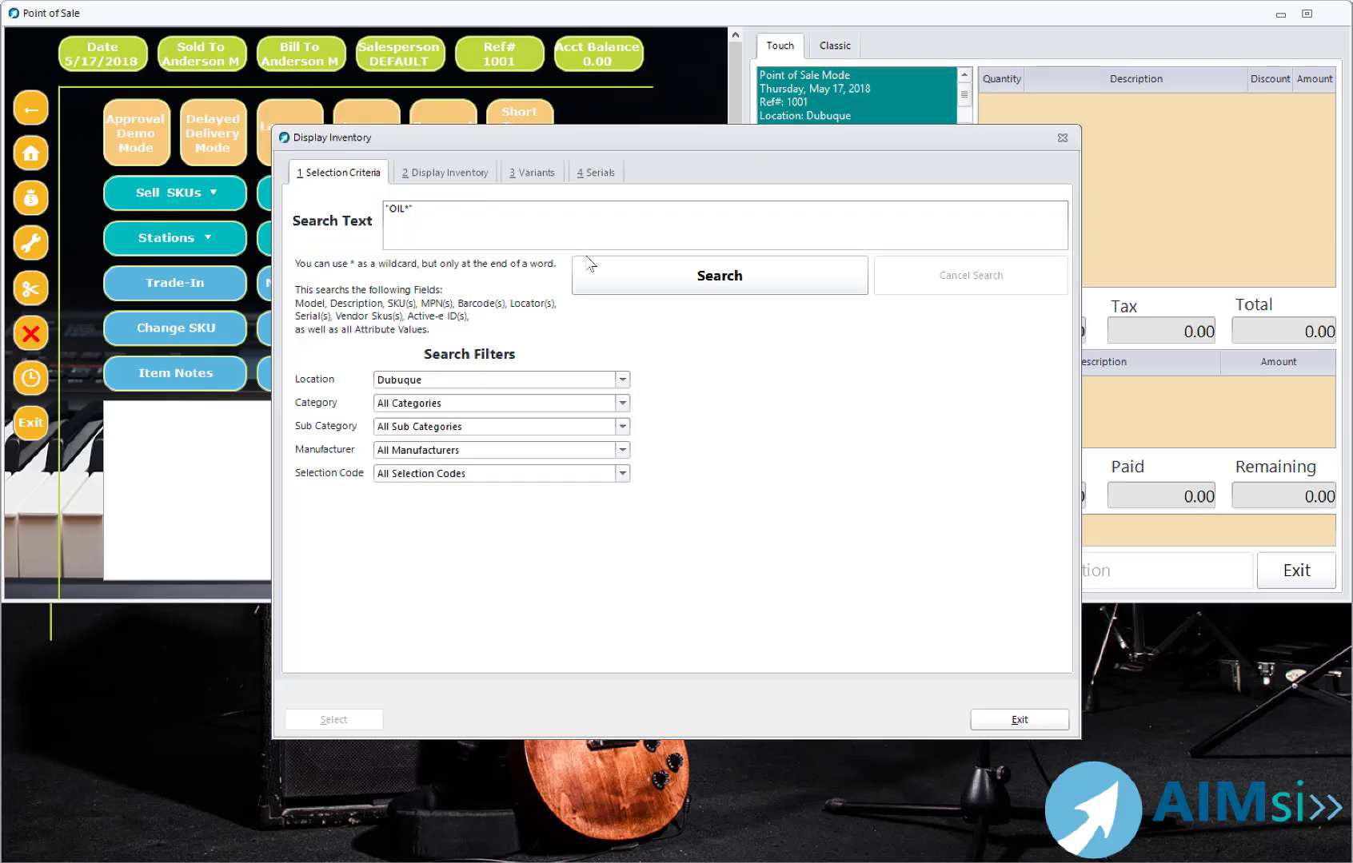
pyautogui.click(617, 276)
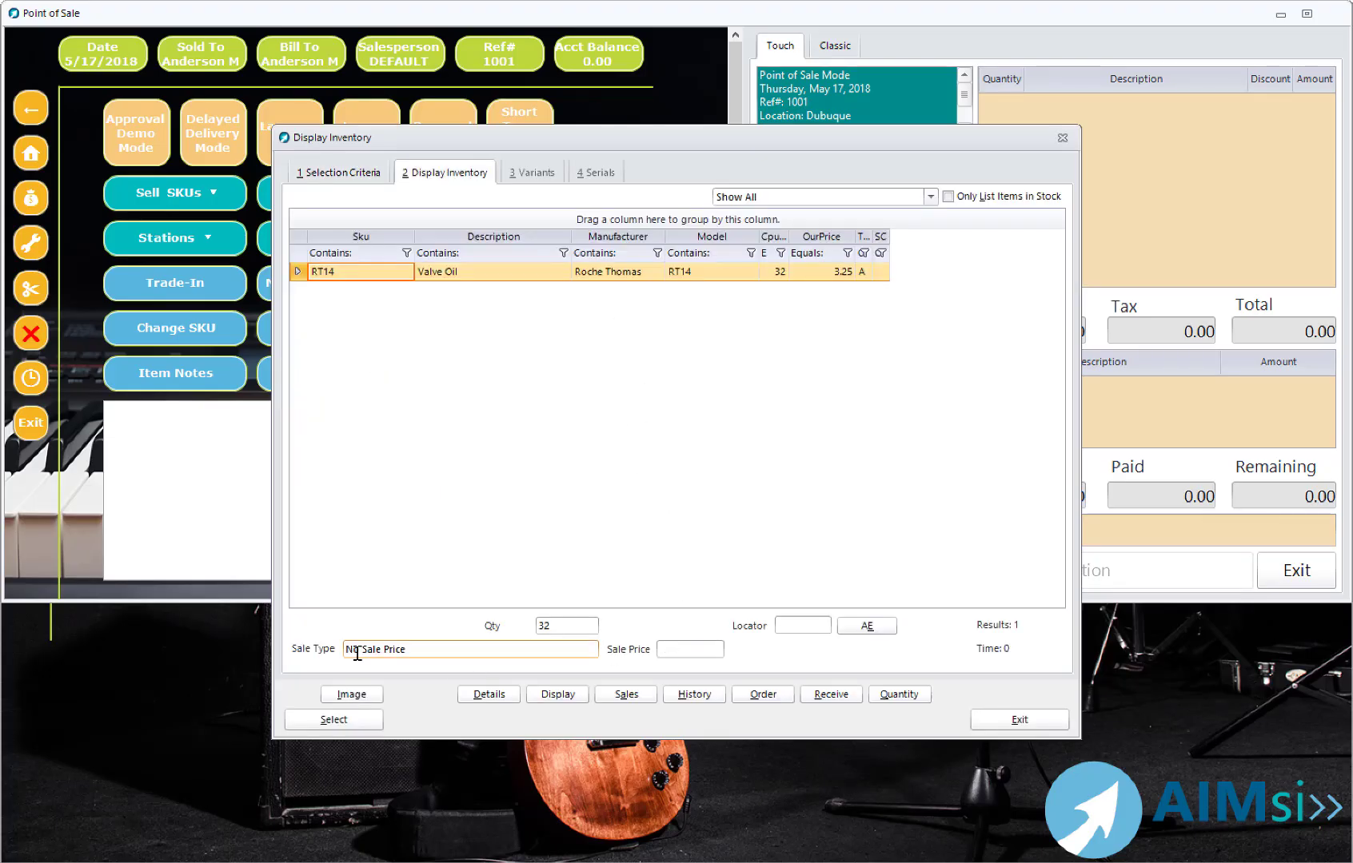
pyautogui.click(330, 719)
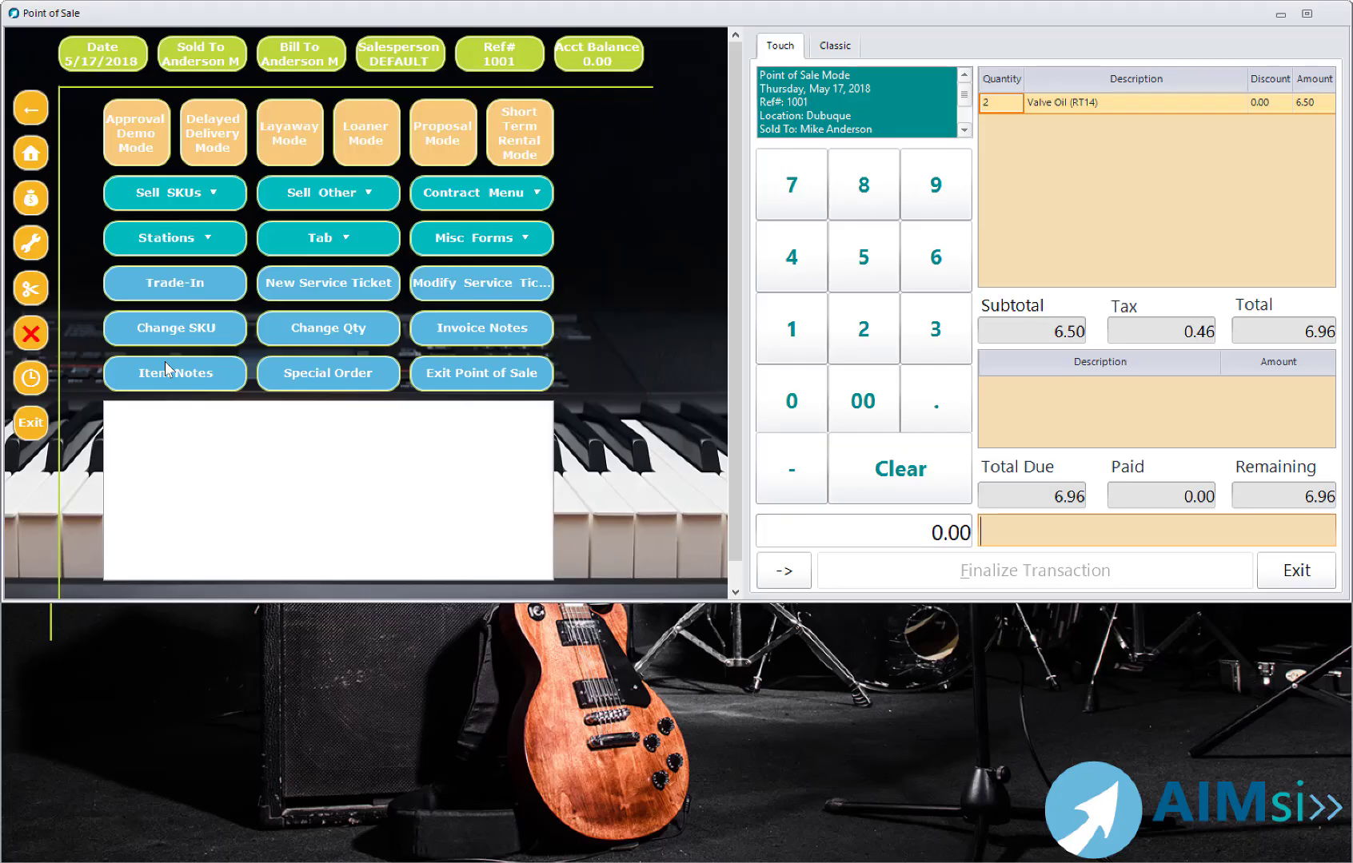
# Step: Pay the sale with $20 cash and finalize the transaction without printing a receipt
pyautogui.press('Return')
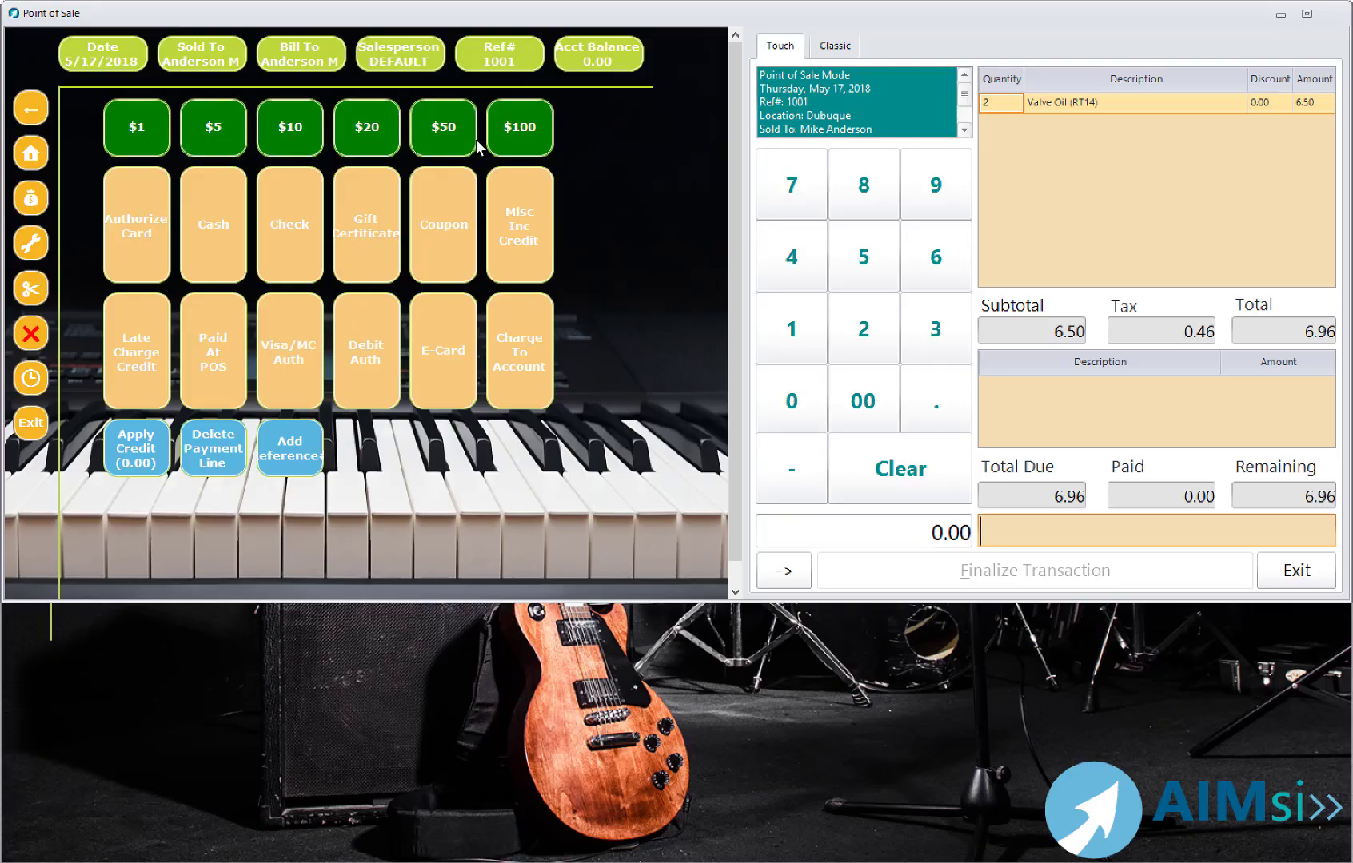
pyautogui.click(363, 139)
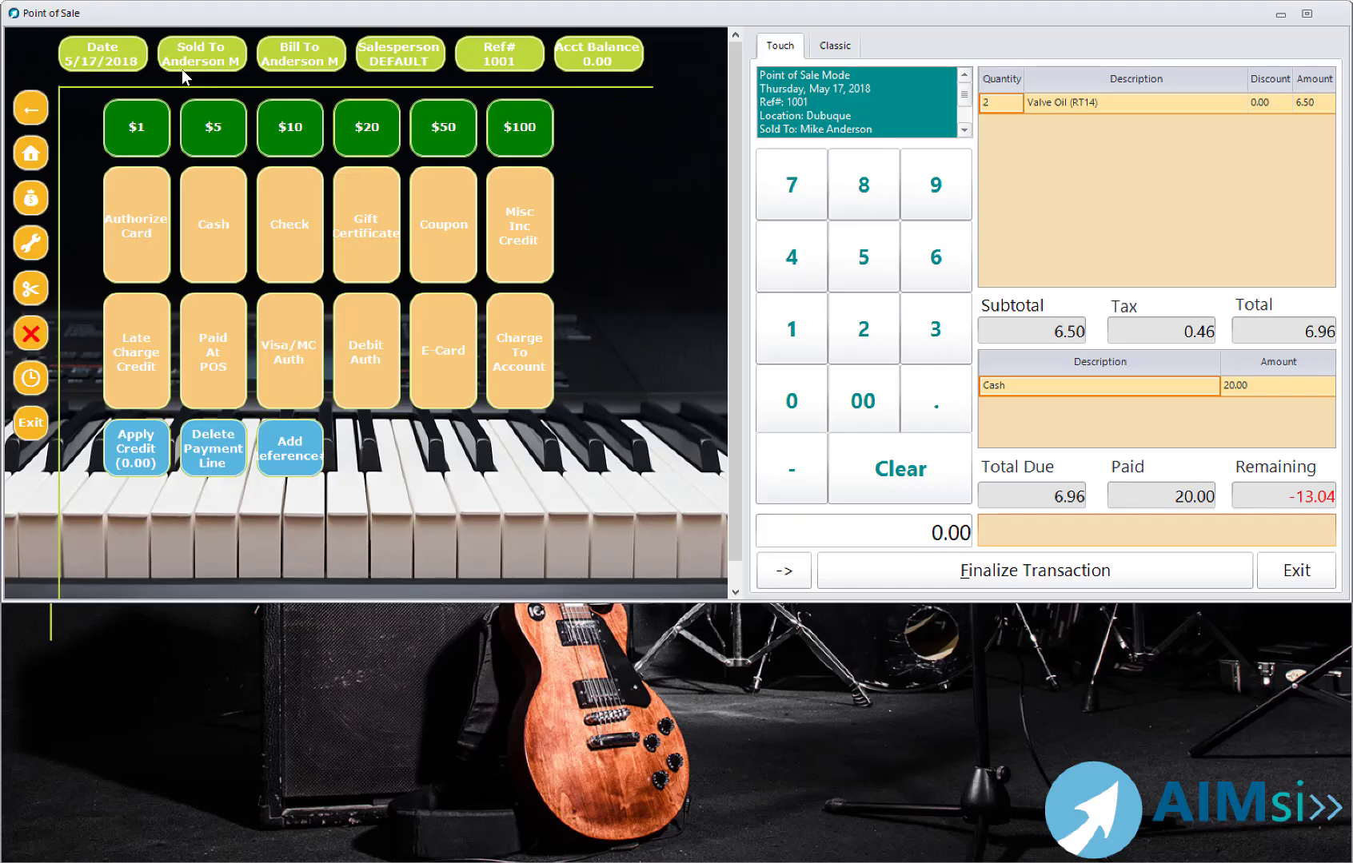
pyautogui.hotkey('alt', 'f')
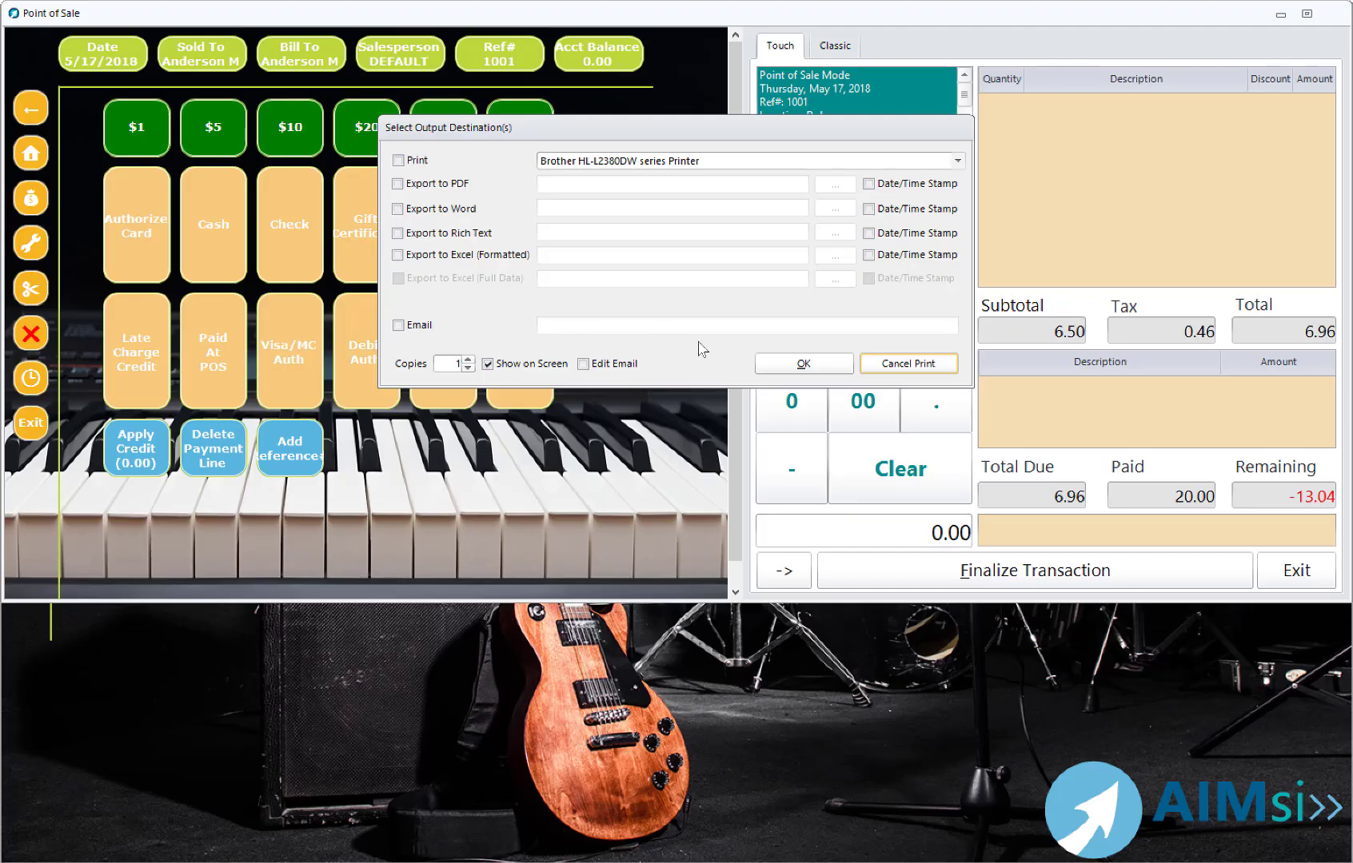
pyautogui.click(910, 363)
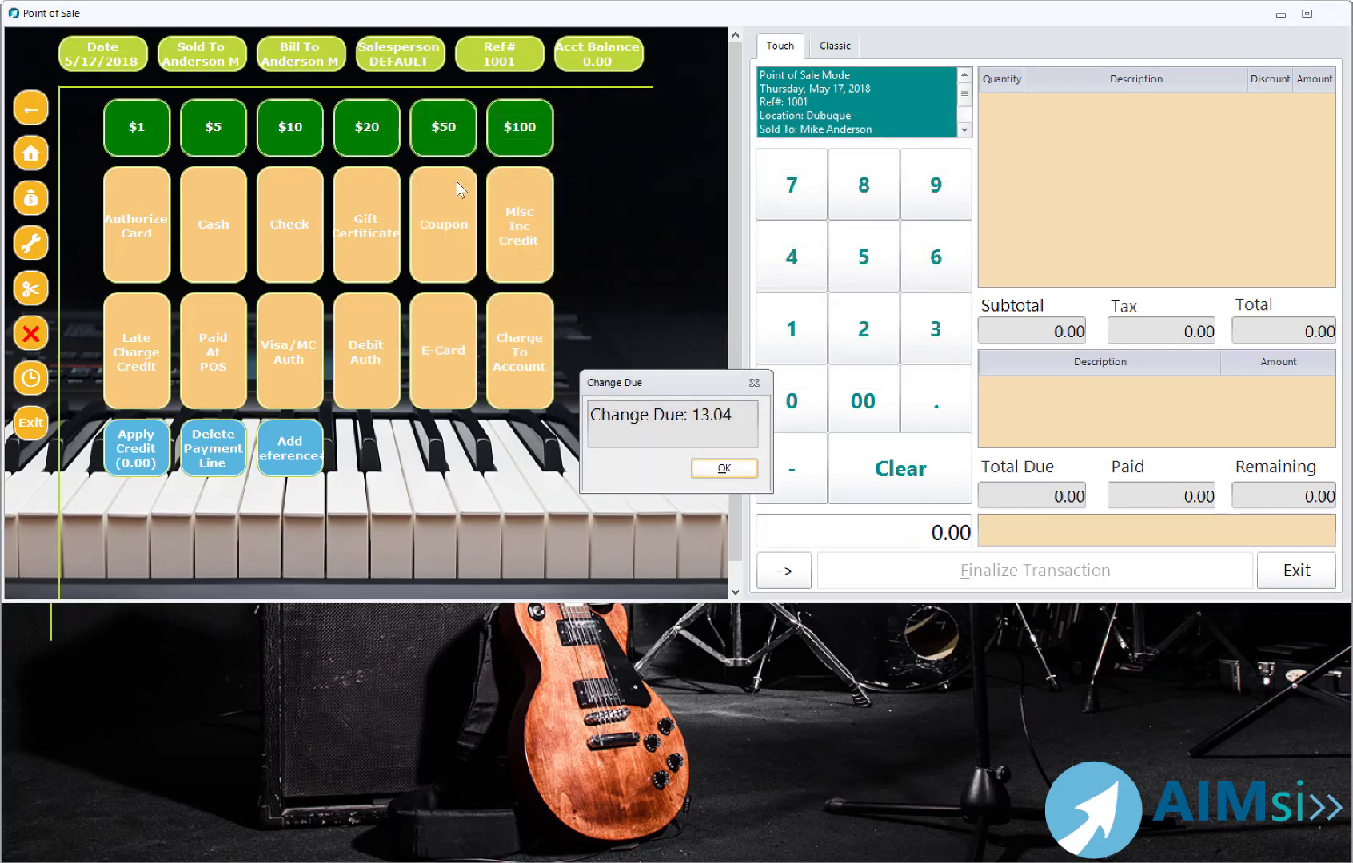
pyautogui.click(727, 469)
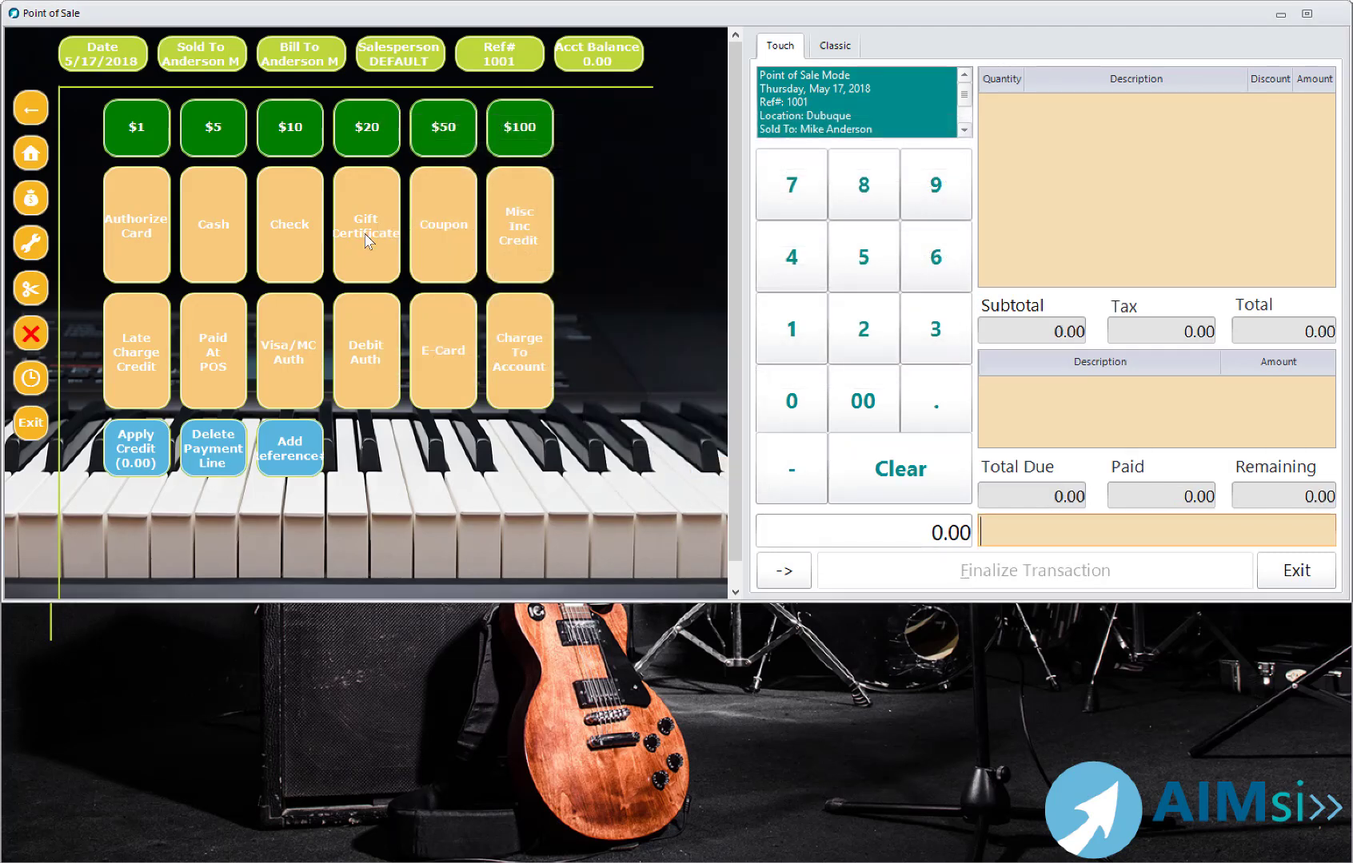
# Step: Find and select the same customer again and display the invoices in the customer's history
pyautogui.click(365, 241)
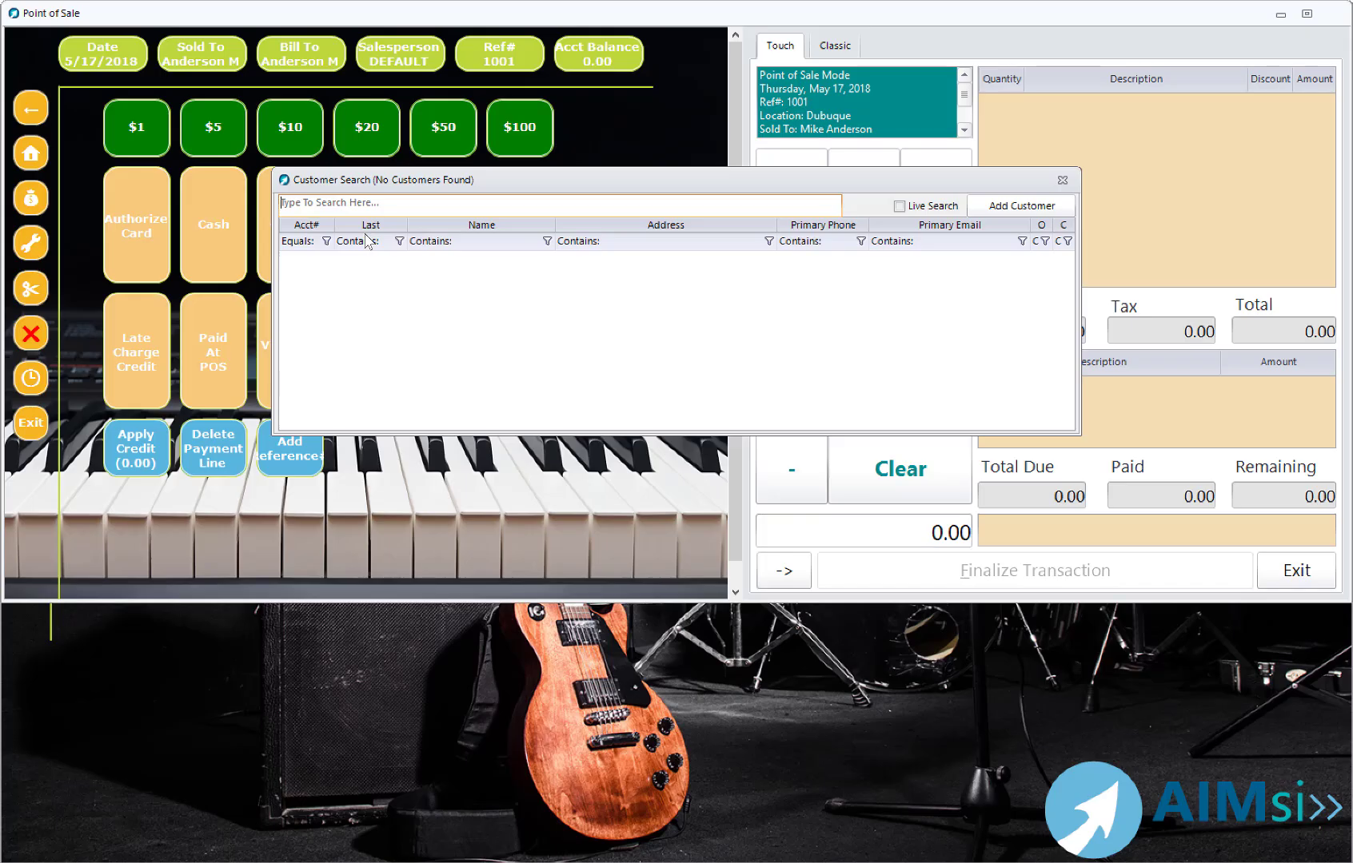
pyautogui.write('ANDER')
pyautogui.press('Return')
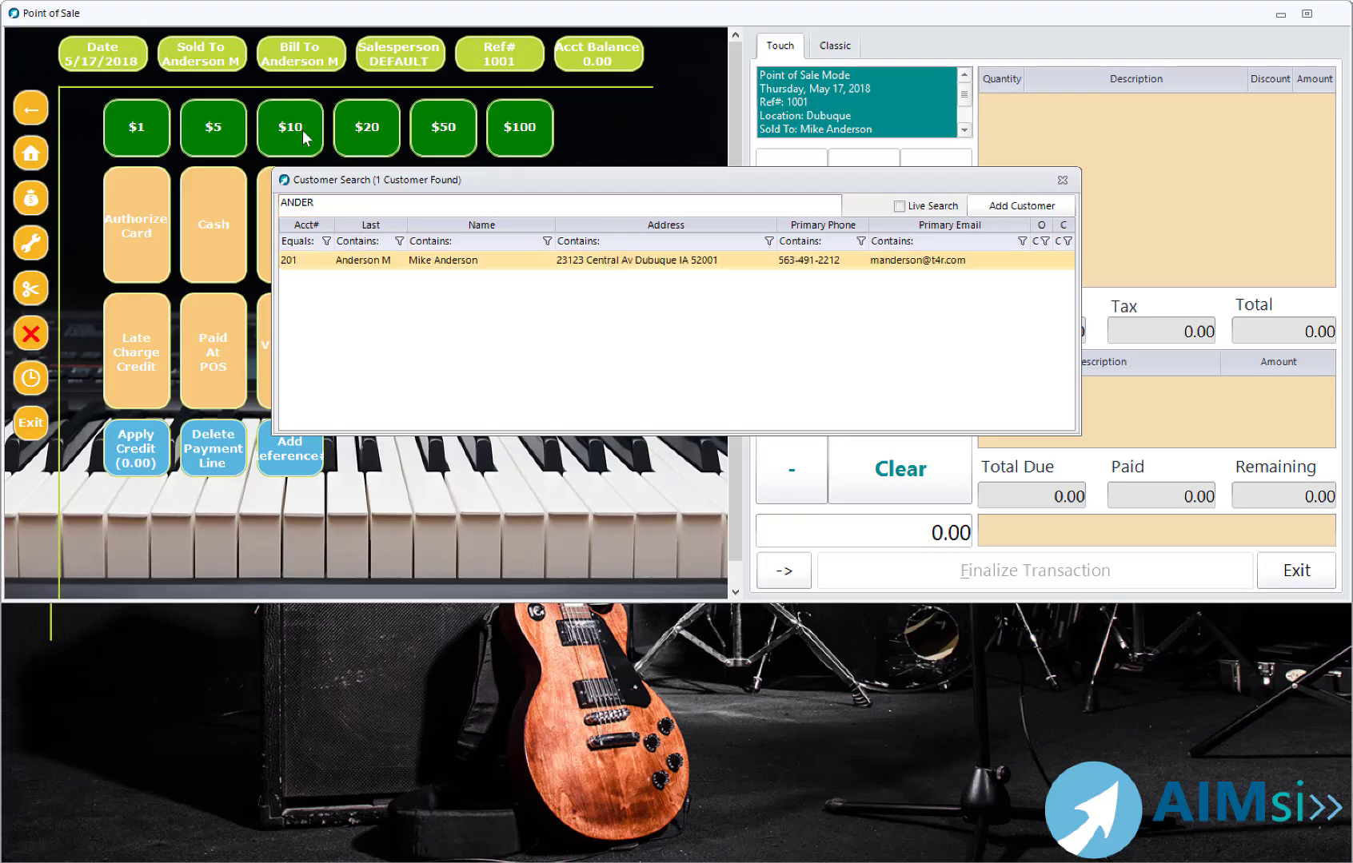
pyautogui.press('Return')
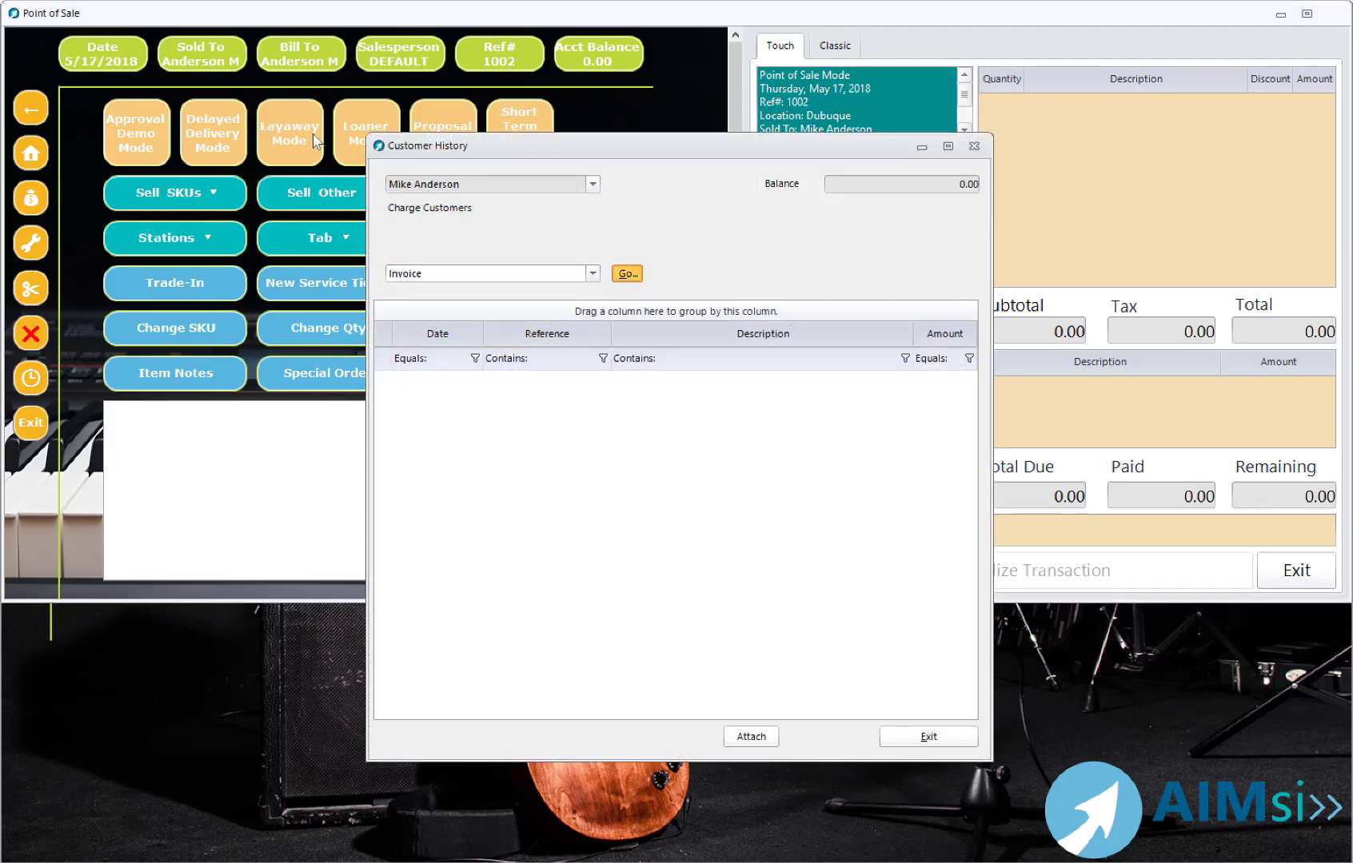
pyautogui.press('Return')
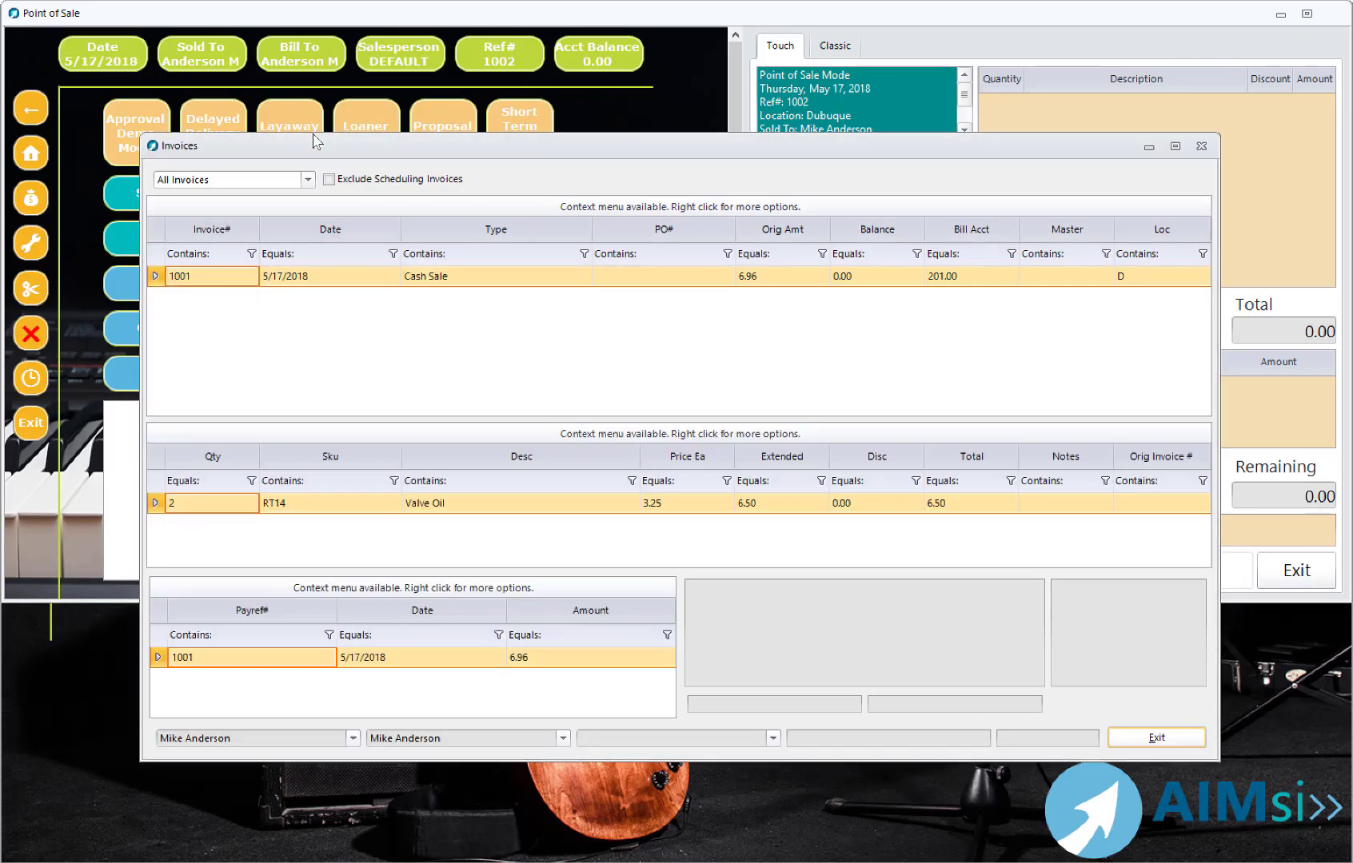
# Step: Review the available actions for the Valve Oil line and the cash sale invoice, and display the payment details
pyautogui.rightClick(509, 501)
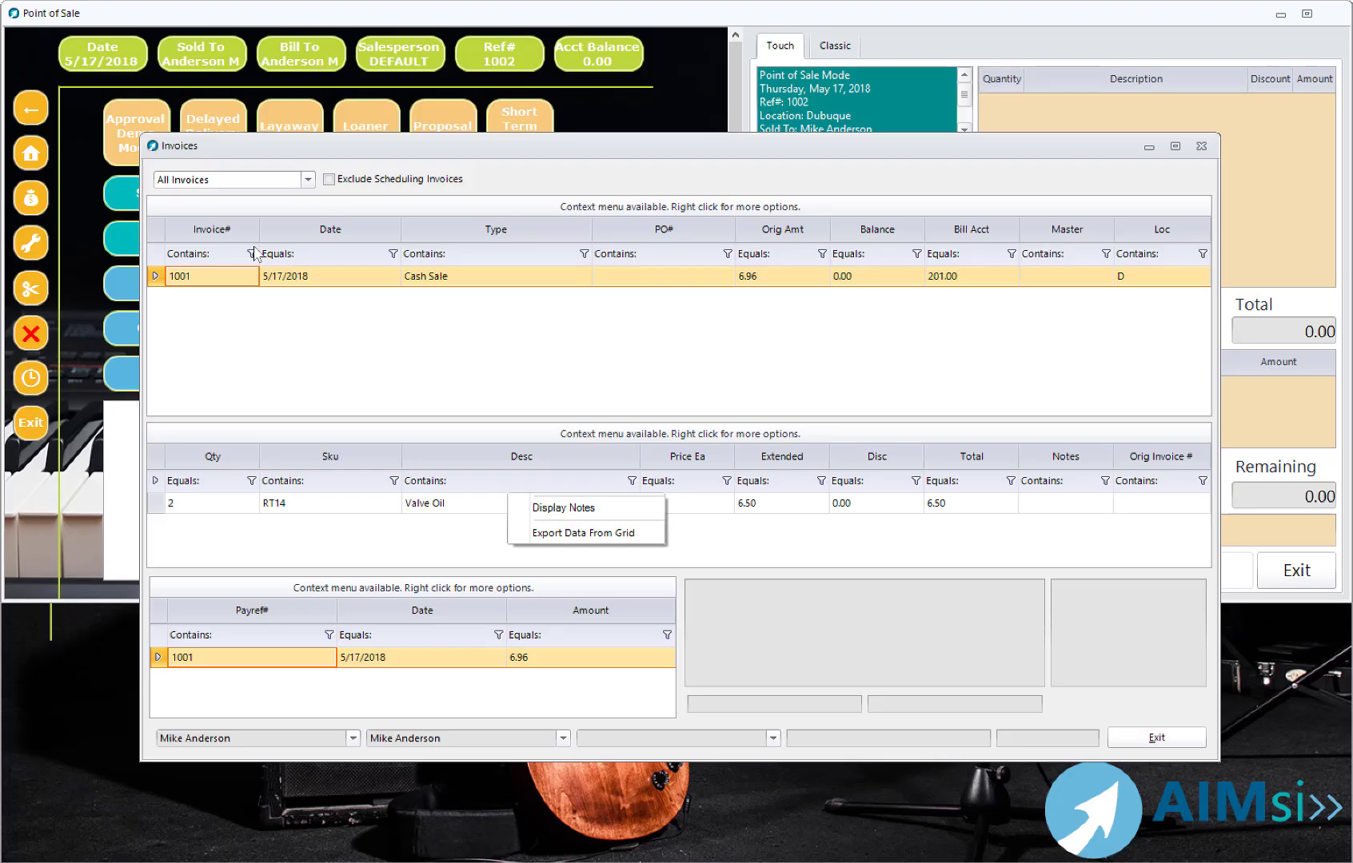
pyautogui.rightClick(433, 280)
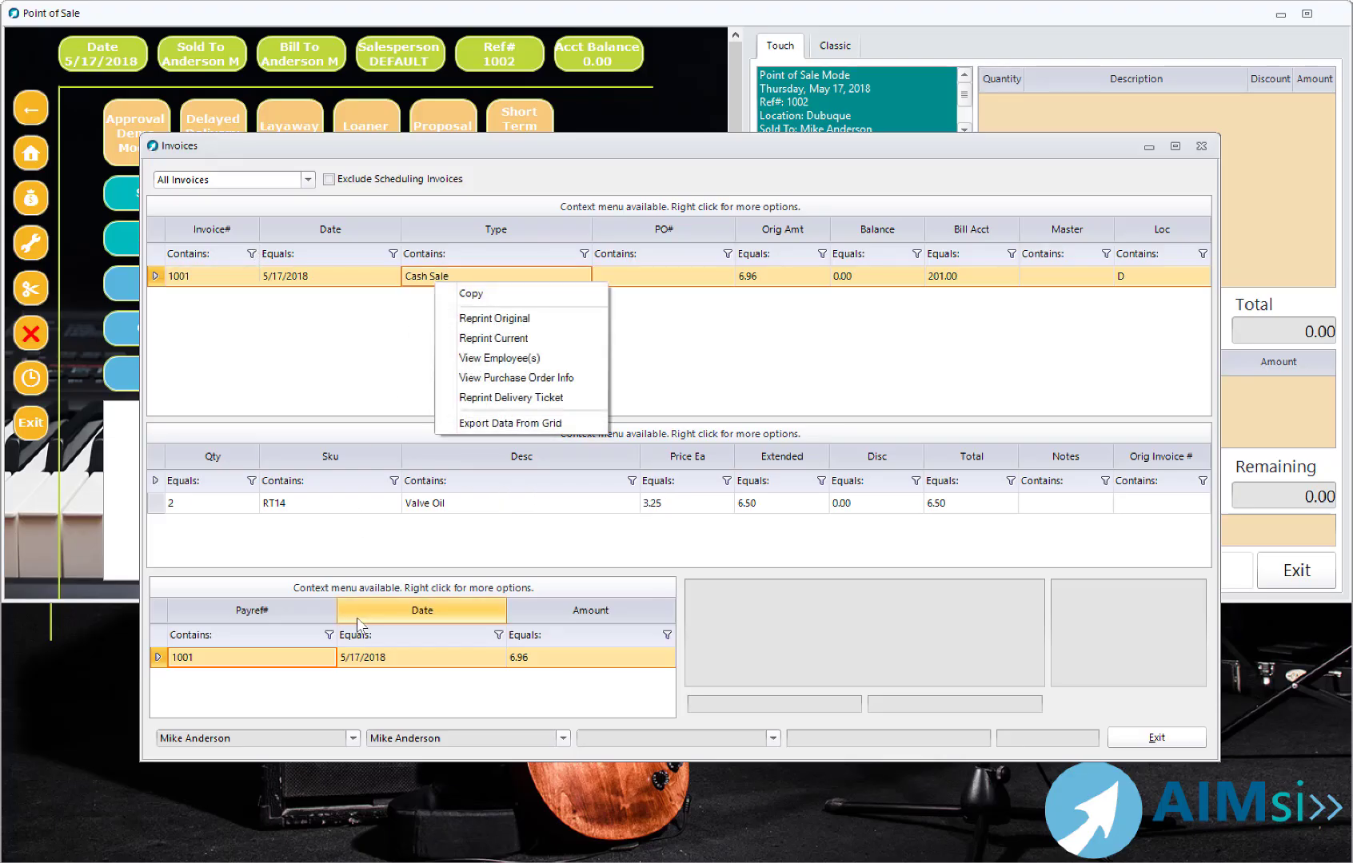
pyautogui.rightClick(364, 668)
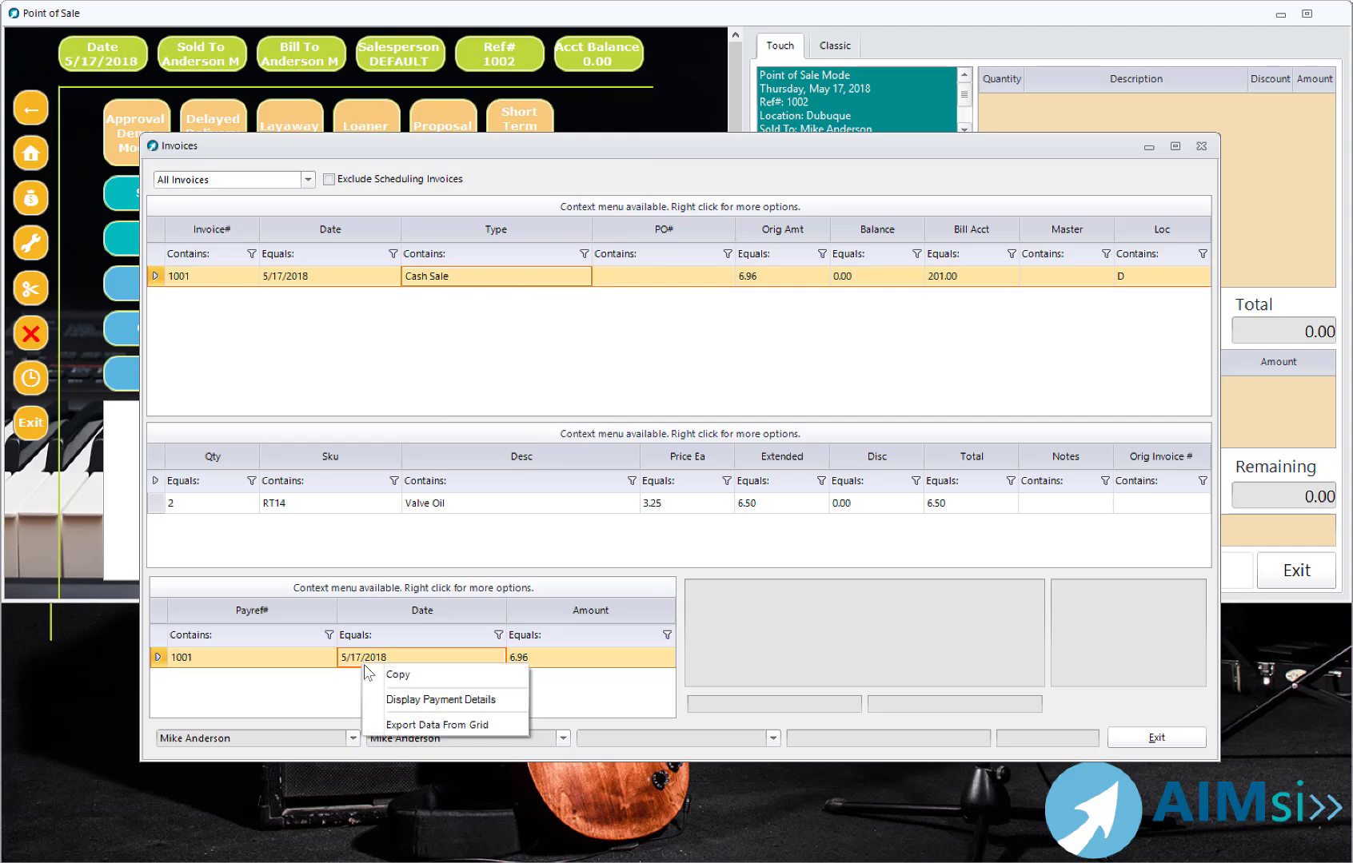
pyautogui.click(441, 699)
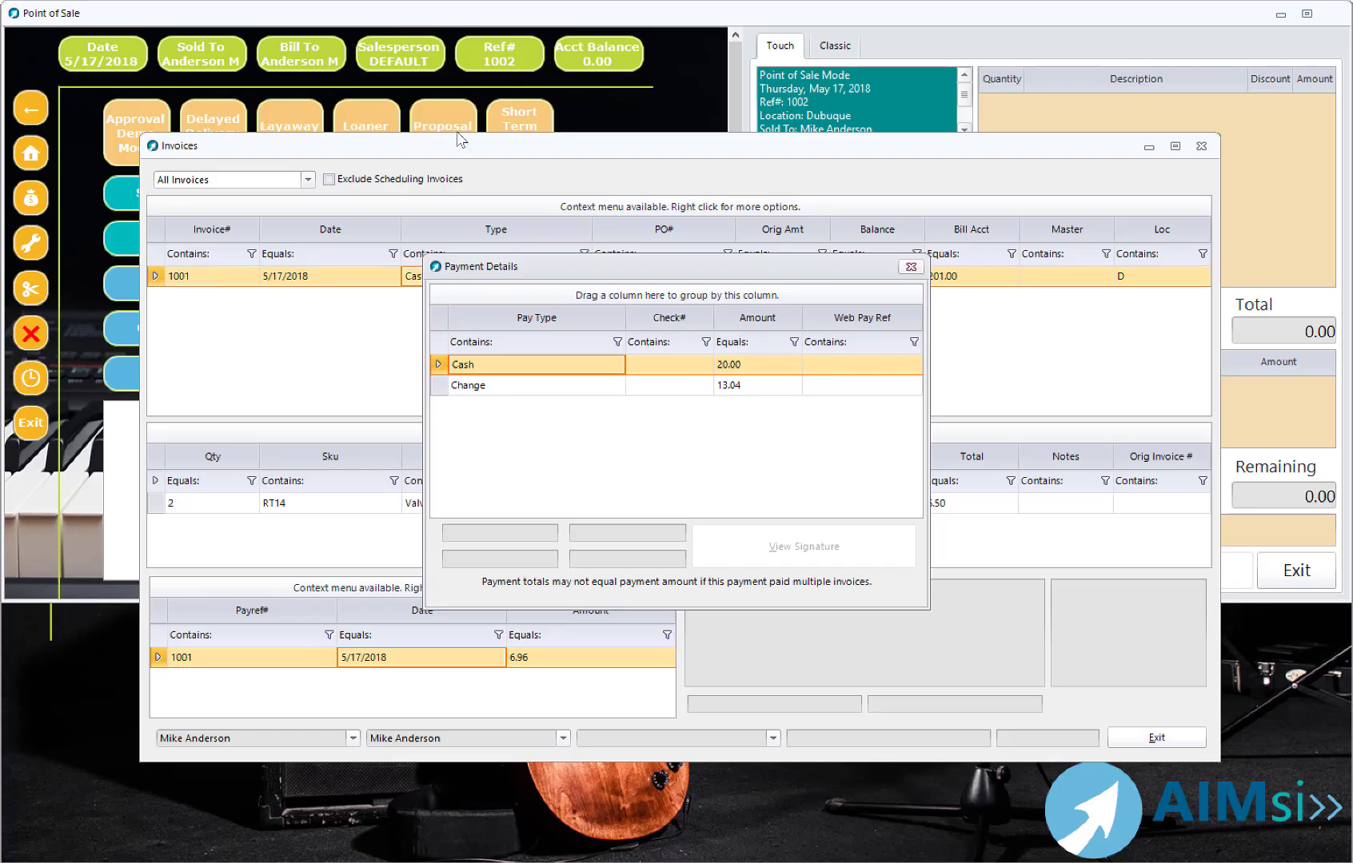
# Step: Close the payment details, invoices and customer history, and exit Point of Sale
pyautogui.click(910, 267)
pyautogui.click(1160, 737)
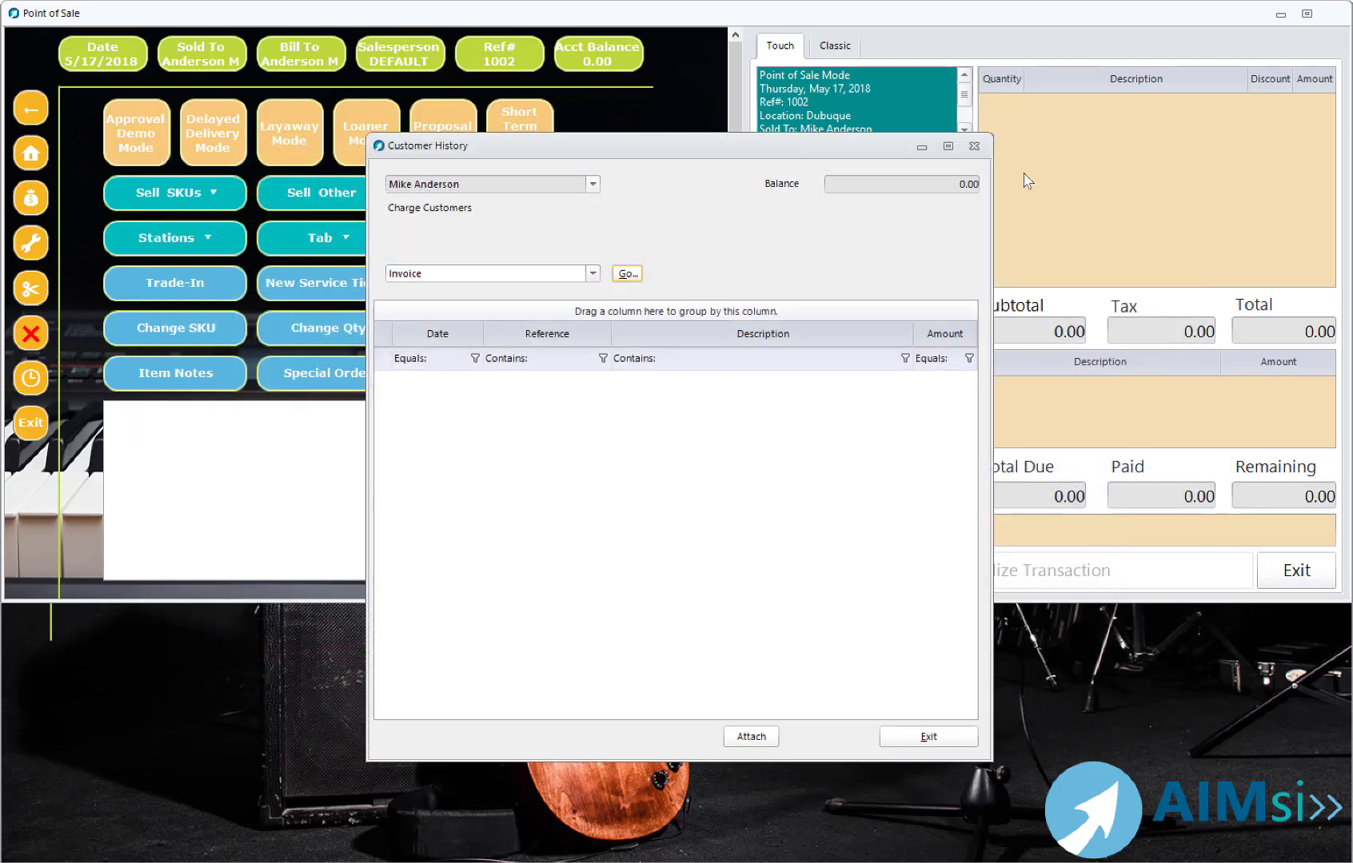
pyautogui.click(974, 146)
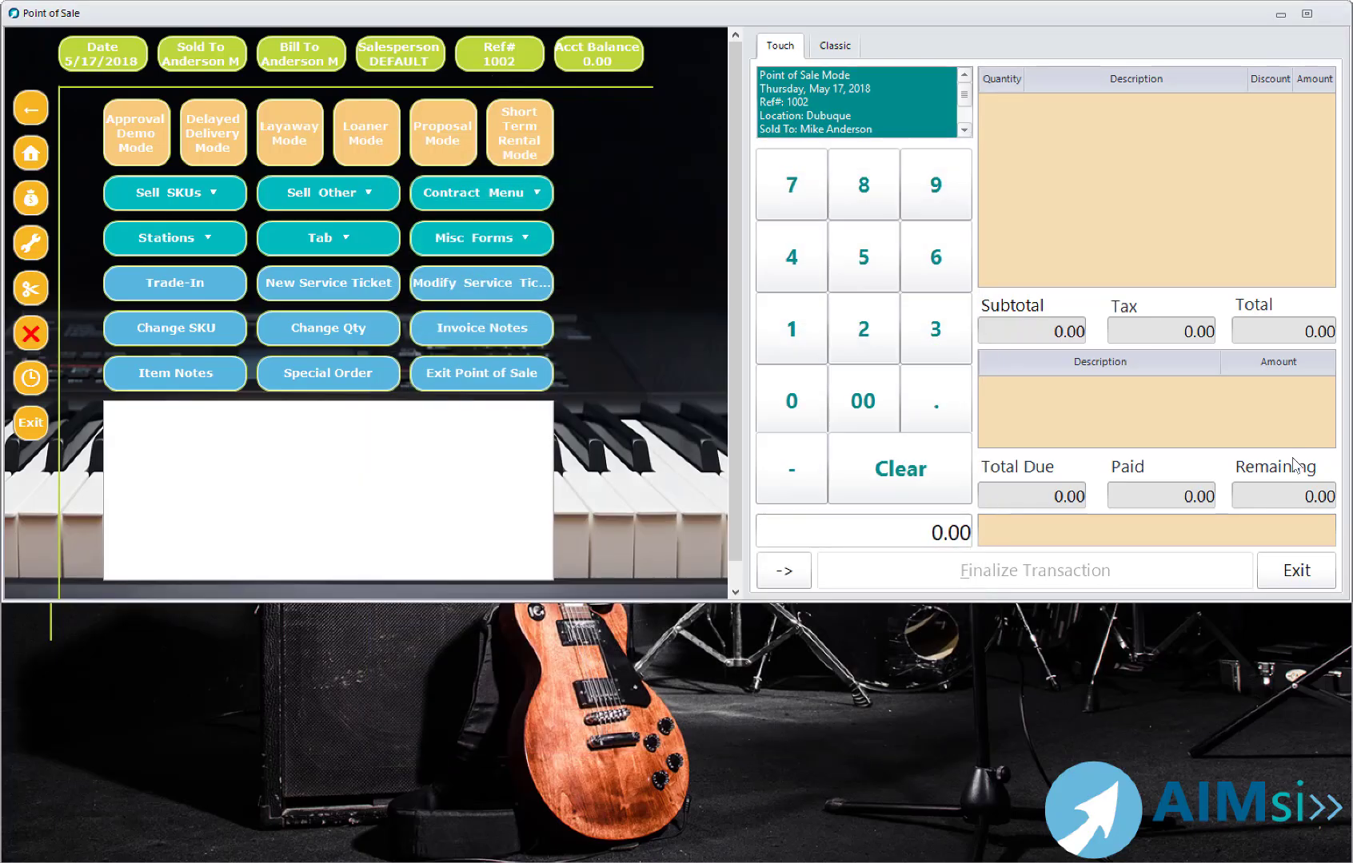
pyautogui.click(1287, 564)
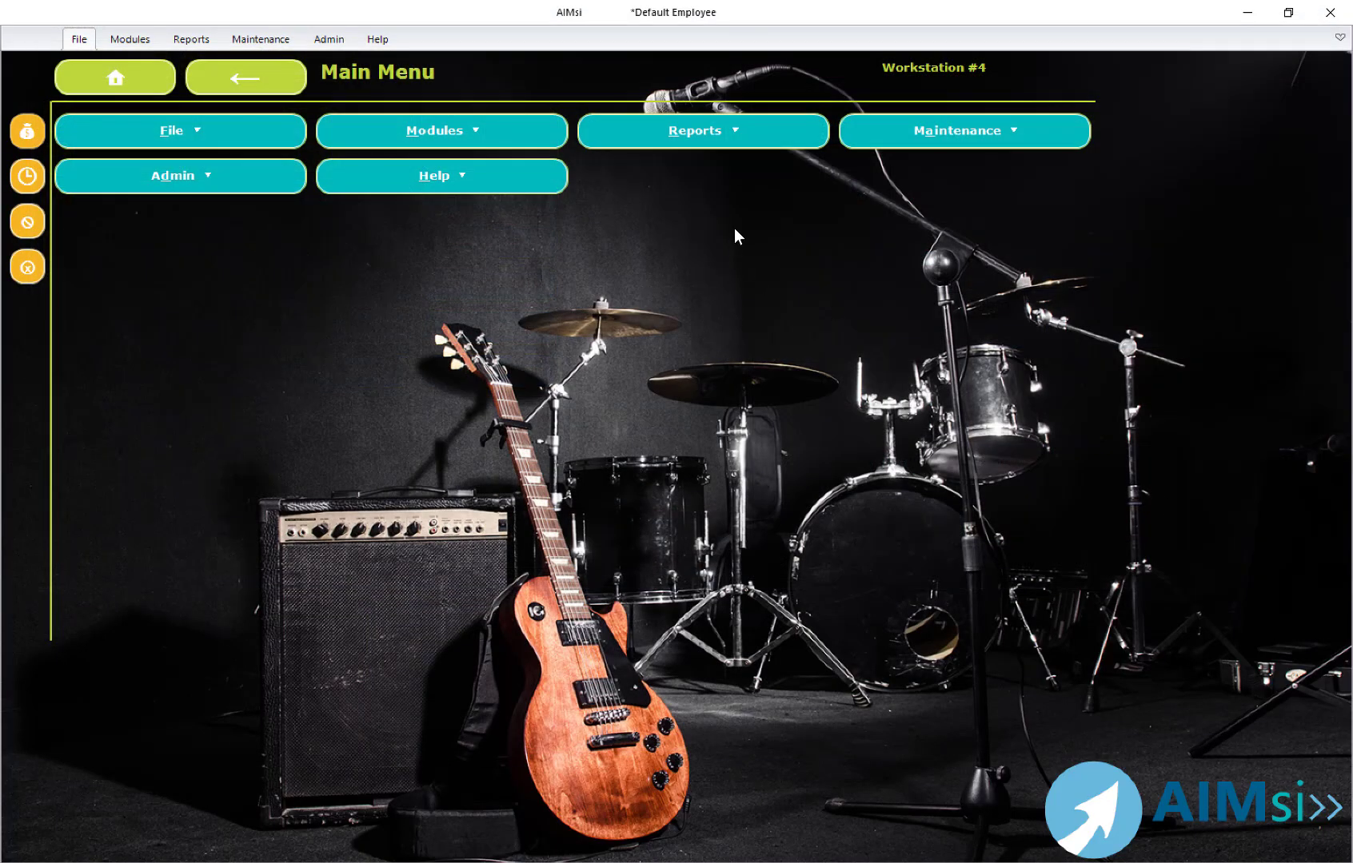
# Step: Run the General Ledger report List Ledger by Ref# for 5/17/2018 and all workstations
pyautogui.click(700, 133)
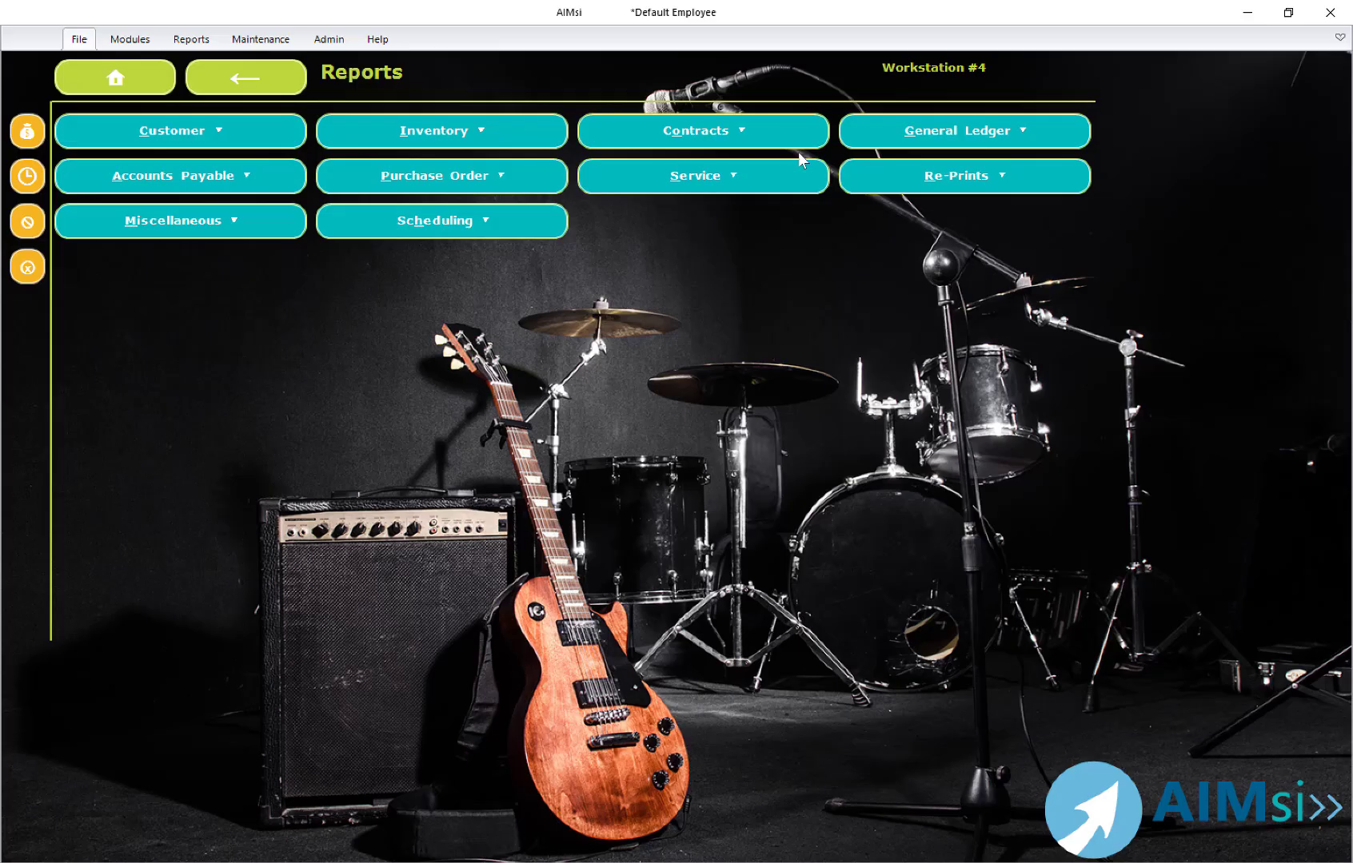
pyautogui.click(923, 139)
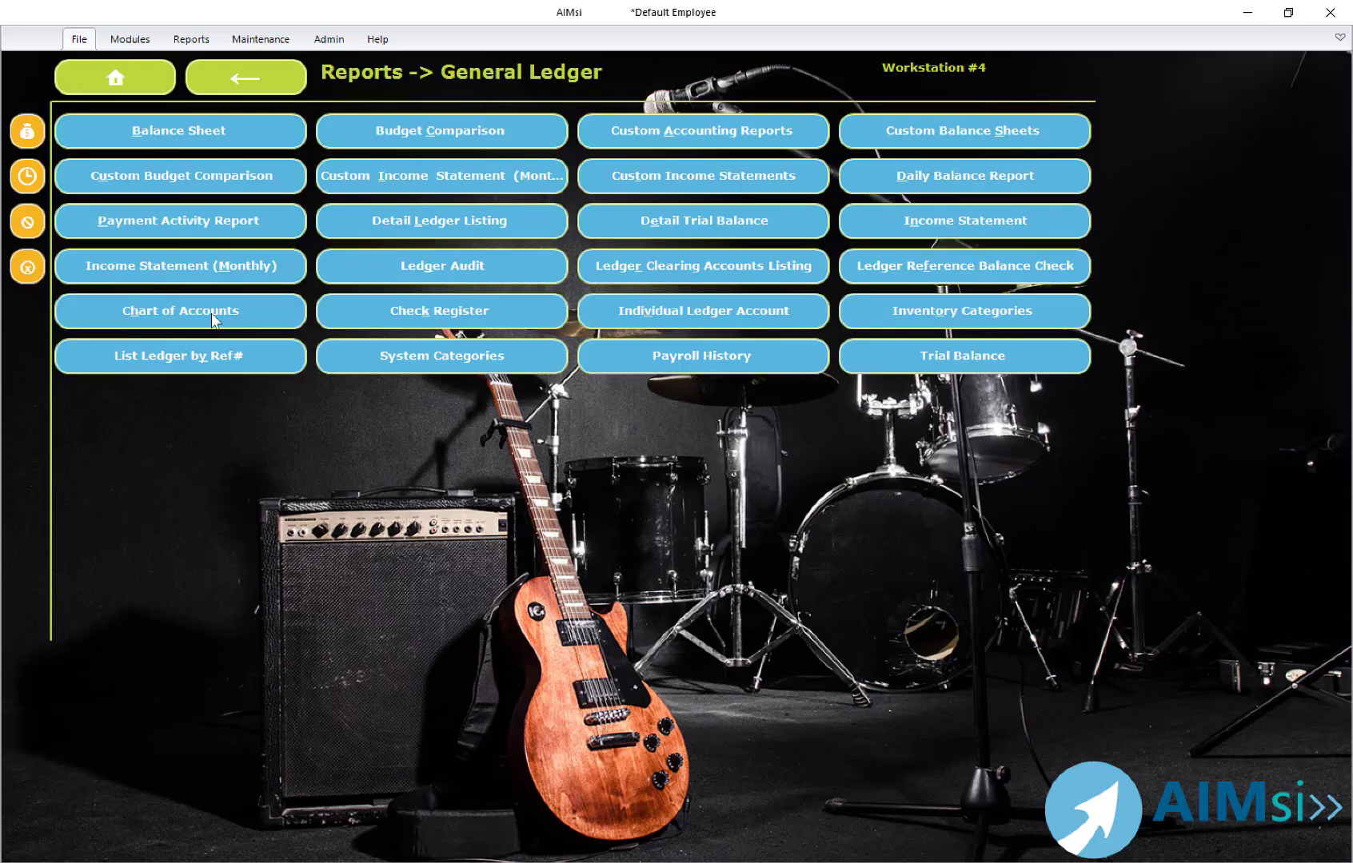
pyautogui.click(178, 362)
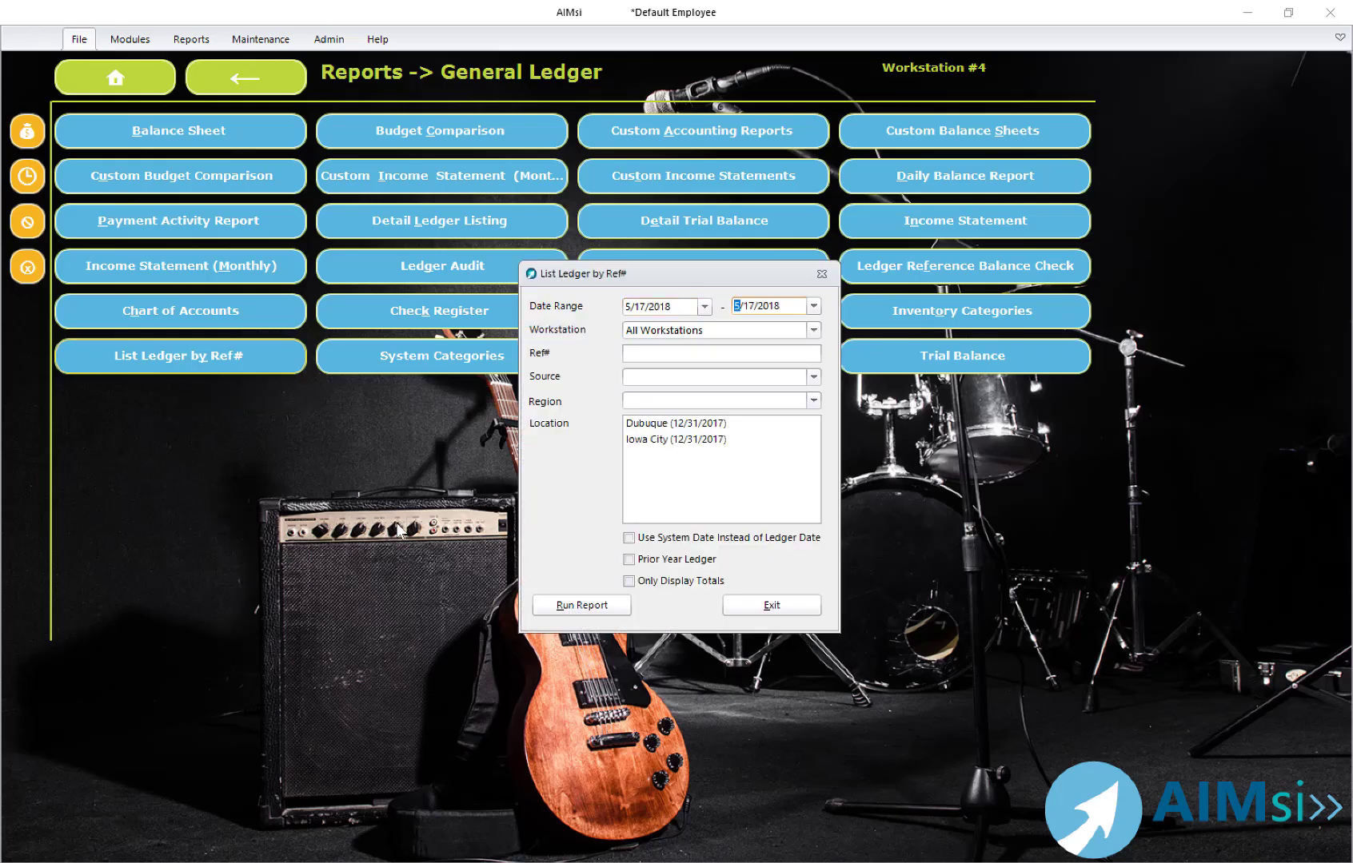
pyautogui.click(570, 610)
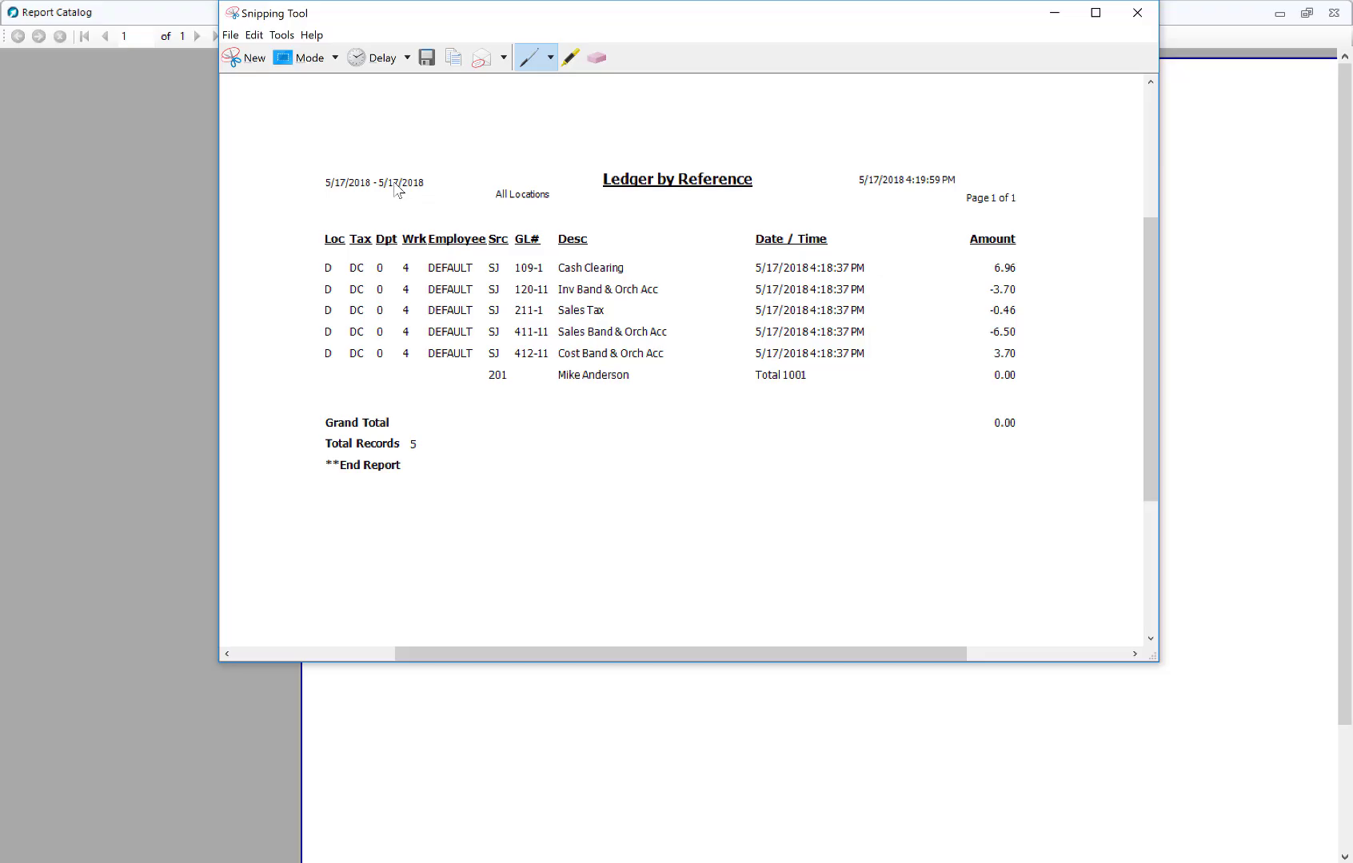
# Step: In the Snipping Tool capture, mark the amounts of all five ledger entries and the Inv Band & Orch Acc description with pen strokes
pyautogui.moveTo(1023, 268)
pyautogui.mouseDown()
pyautogui.moveTo(1039, 268)
pyautogui.moveTo(1031, 262)
pyautogui.mouseUp()
pyautogui.moveTo(664, 292); pyautogui.dragTo(693, 289)
pyautogui.moveTo(1031, 289); pyautogui.dragTo(1042, 288)
pyautogui.moveTo(1027, 311); pyautogui.dragTo(1048, 311)
pyautogui.moveTo(1031, 333)
pyautogui.mouseDown()
pyautogui.moveTo(1058, 328)
pyautogui.moveTo(1035, 339)
pyautogui.moveTo(1027, 327)
pyautogui.moveTo(1040, 352)
pyautogui.mouseUp()
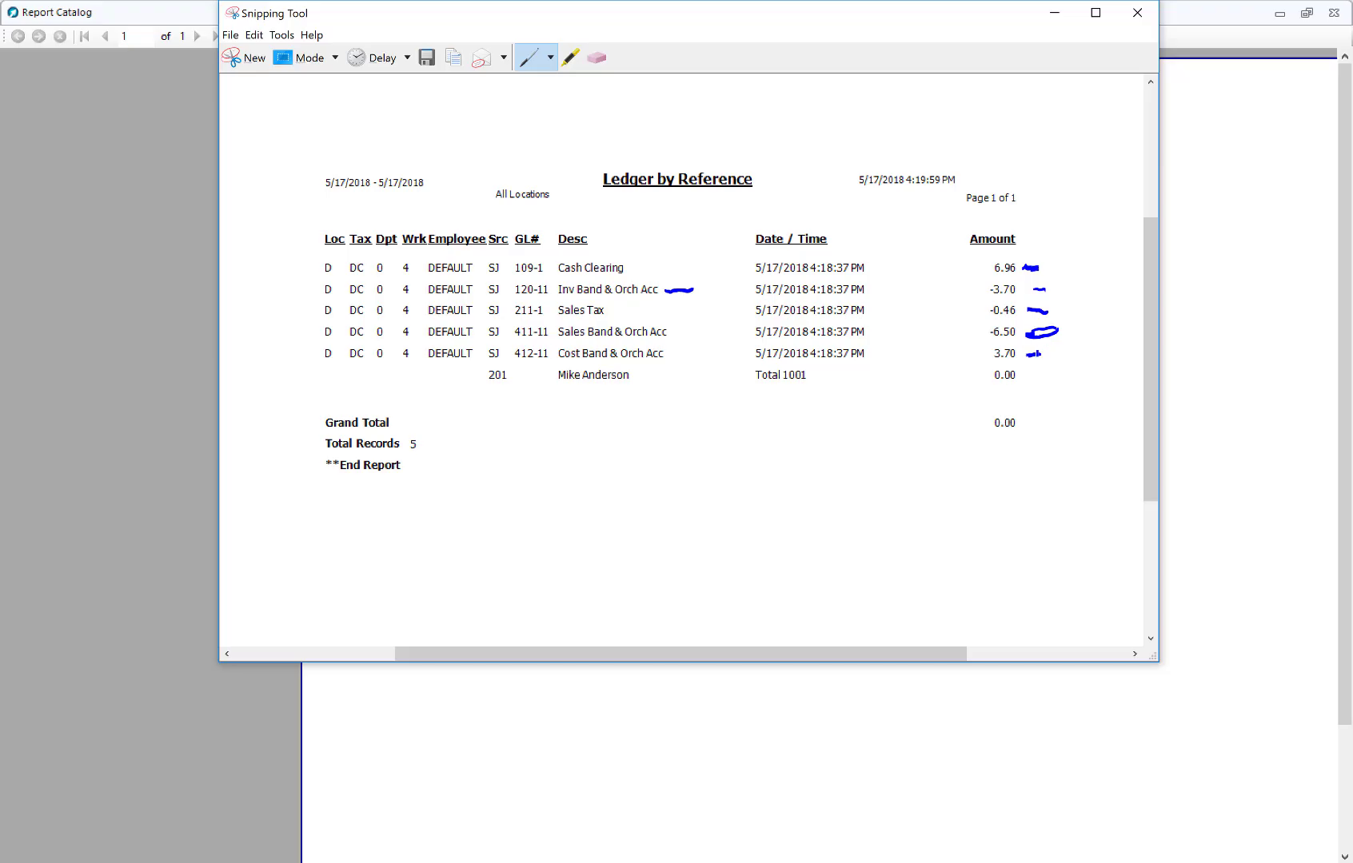